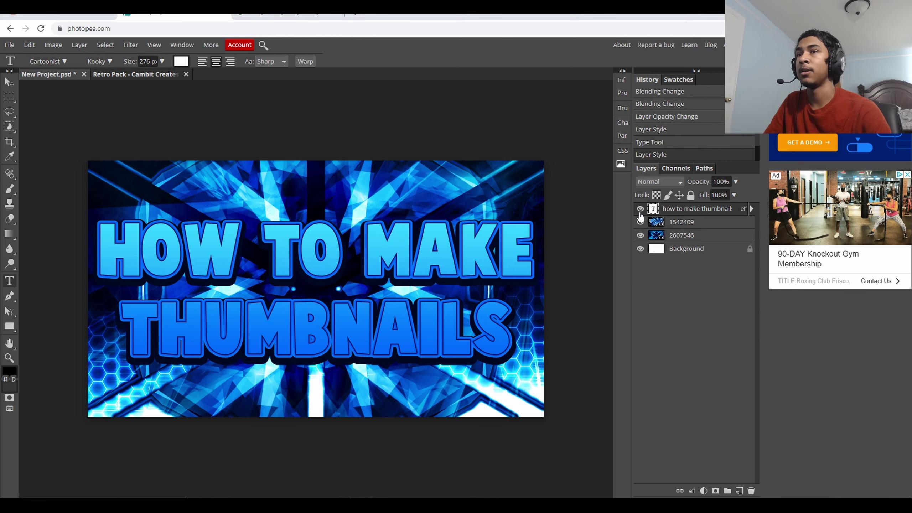
# Step: Toggle the visibility of the title text layer and the 1542409 layer to compare the thumbnail with and without them
pyautogui.click(640, 210)
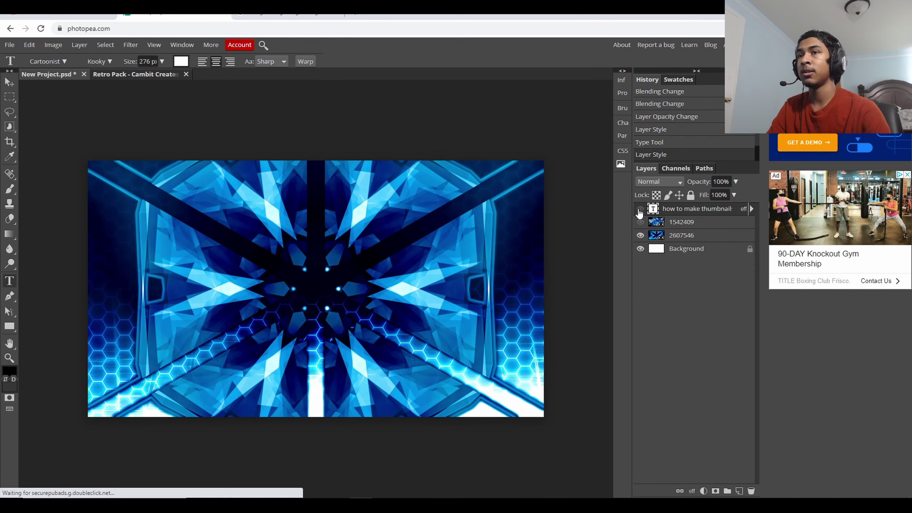
pyautogui.click(876, 156)
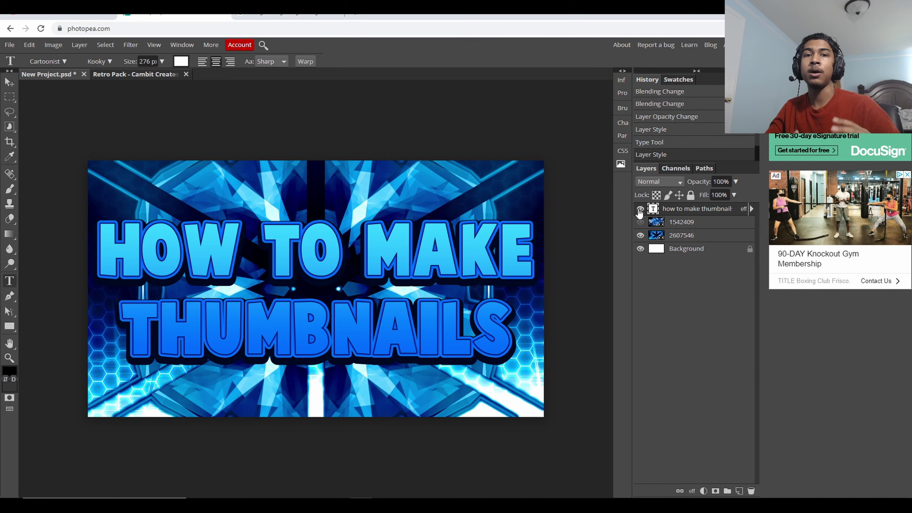
pyautogui.click(639, 209)
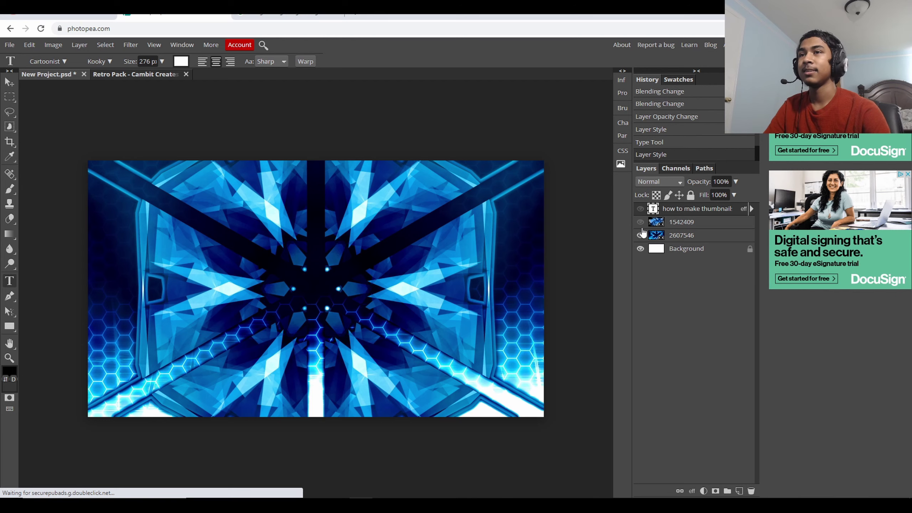
pyautogui.click(641, 223)
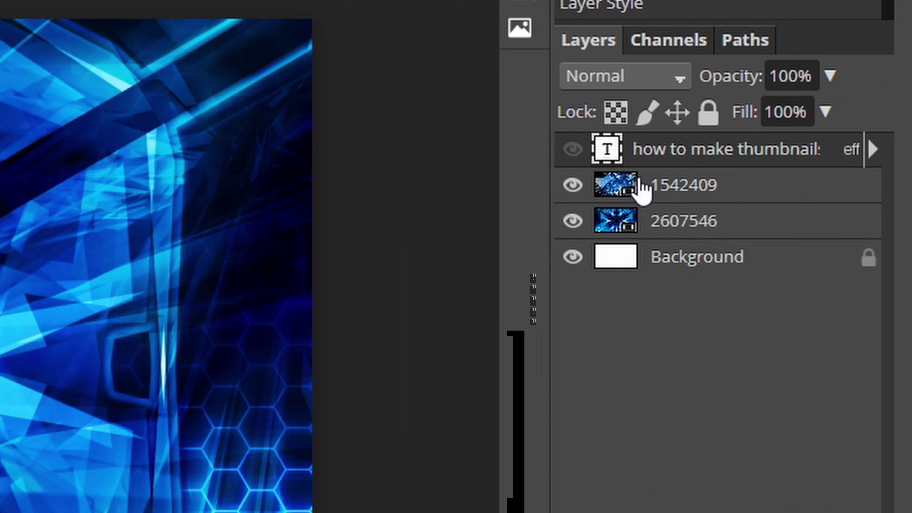
# Step: Set the 1542409 layer to Normal blending at 100% opacity and hide the 2607546 layer beneath it
pyautogui.click(640, 183)
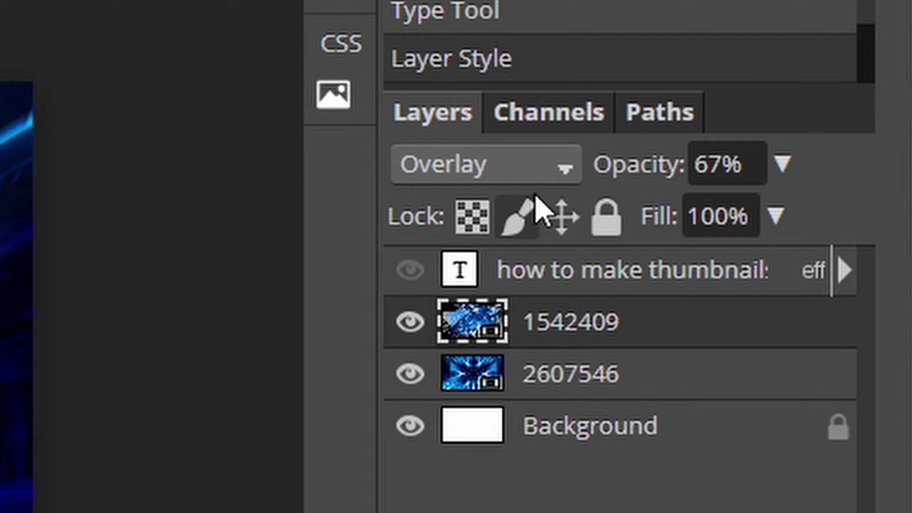
pyautogui.click(517, 166)
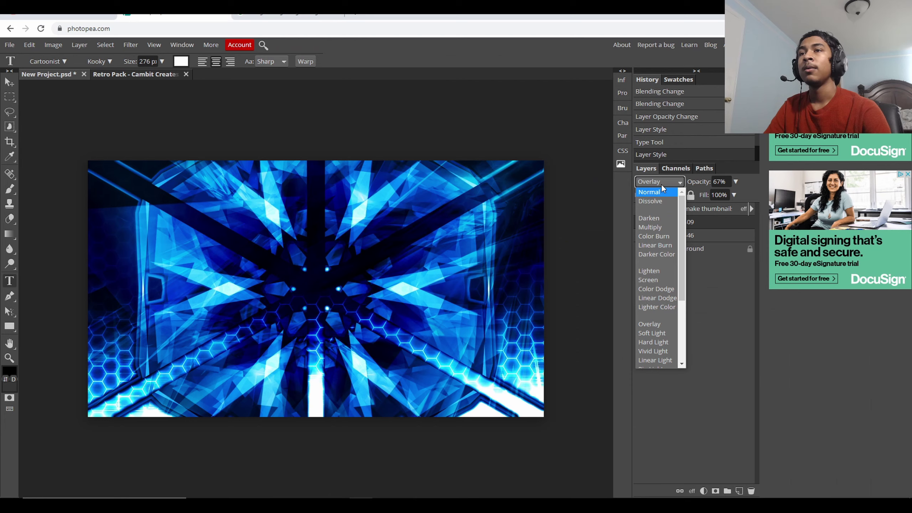
pyautogui.click(661, 187)
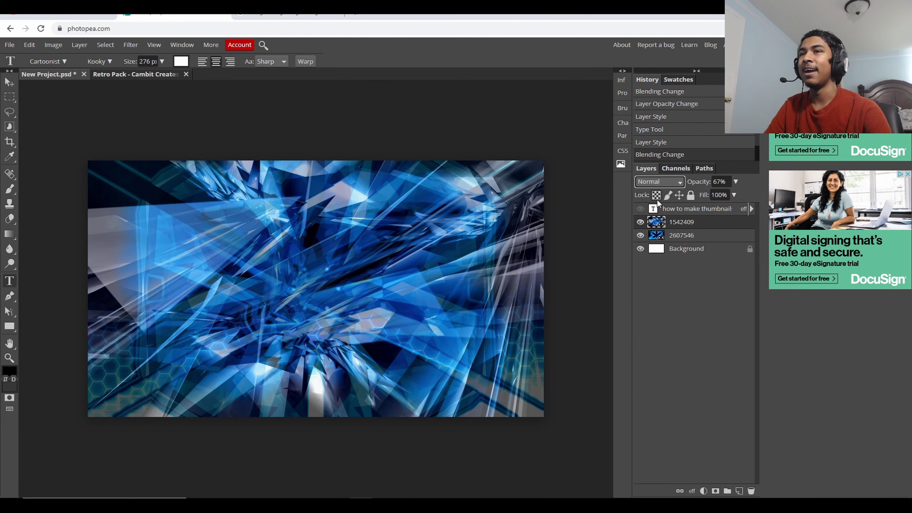
pyautogui.click(641, 235)
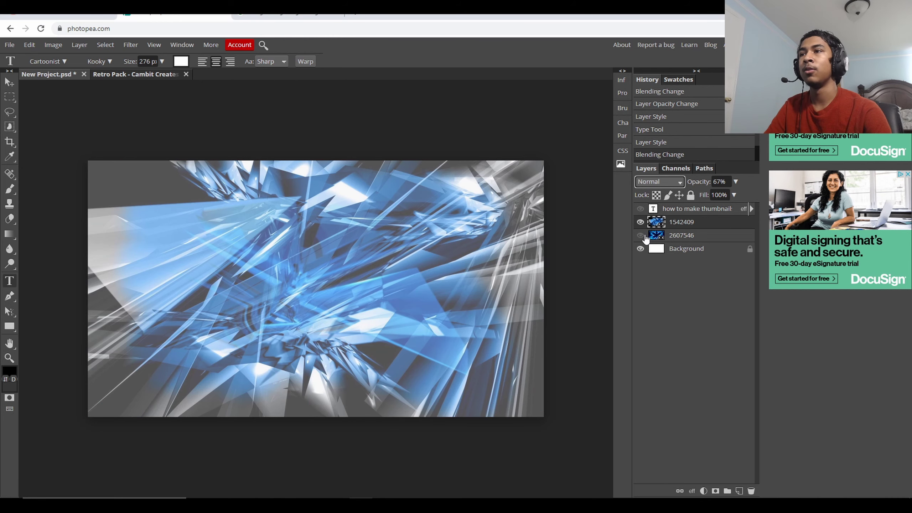
pyautogui.click(735, 181)
pyautogui.moveTo(719, 195); pyautogui.dragTo(762, 189)
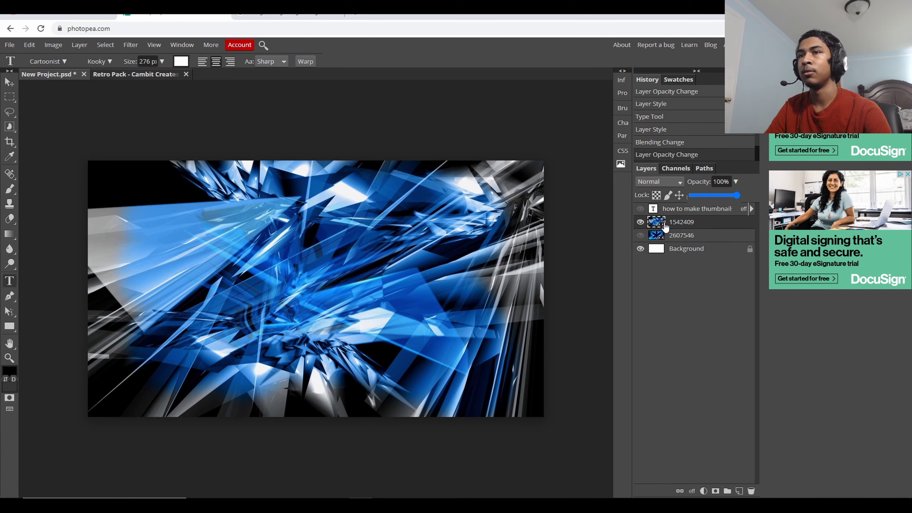
# Step: Show the 2607546 layer and set the 1542409 layer's blend mode to Overlay
pyautogui.click(642, 237)
pyautogui.click(642, 236)
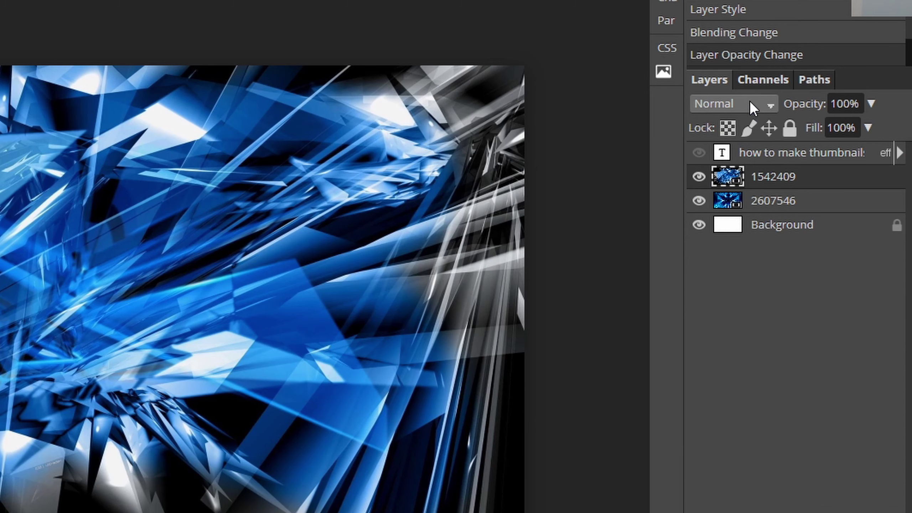
pyautogui.click(669, 182)
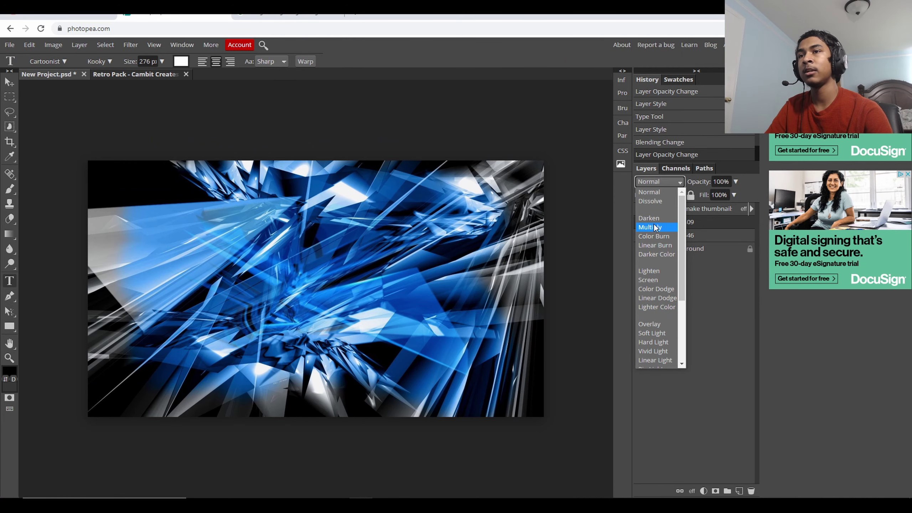
pyautogui.click(653, 327)
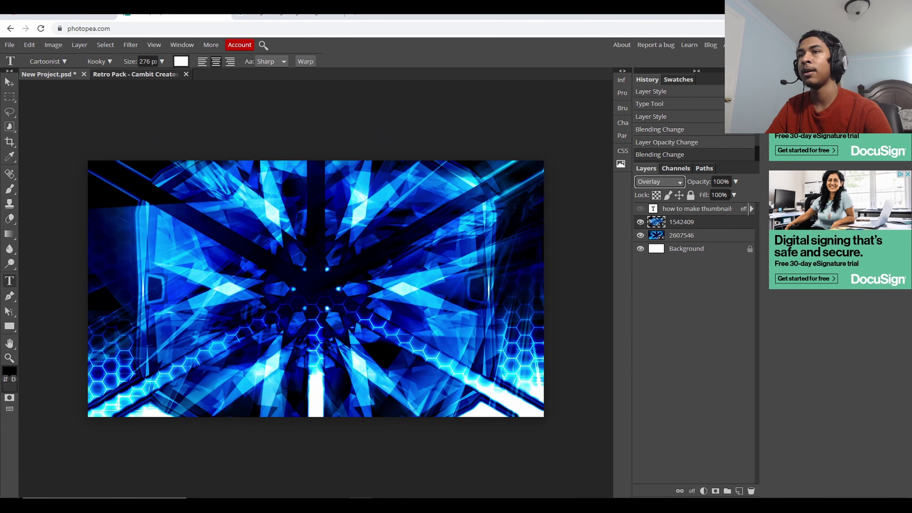
# Step: Lower the 1542409 layer's opacity to 67% and show the title text layer
pyautogui.click(735, 182)
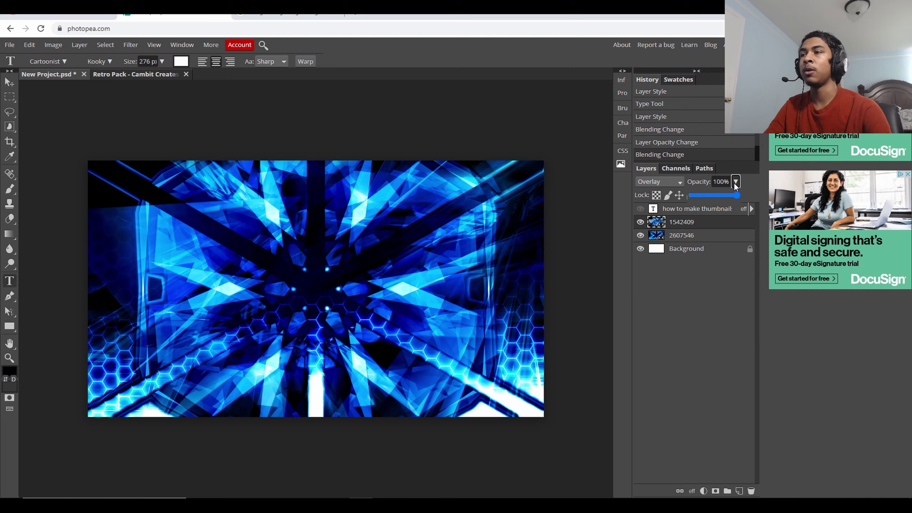
pyautogui.moveTo(737, 195); pyautogui.dragTo(724, 197)
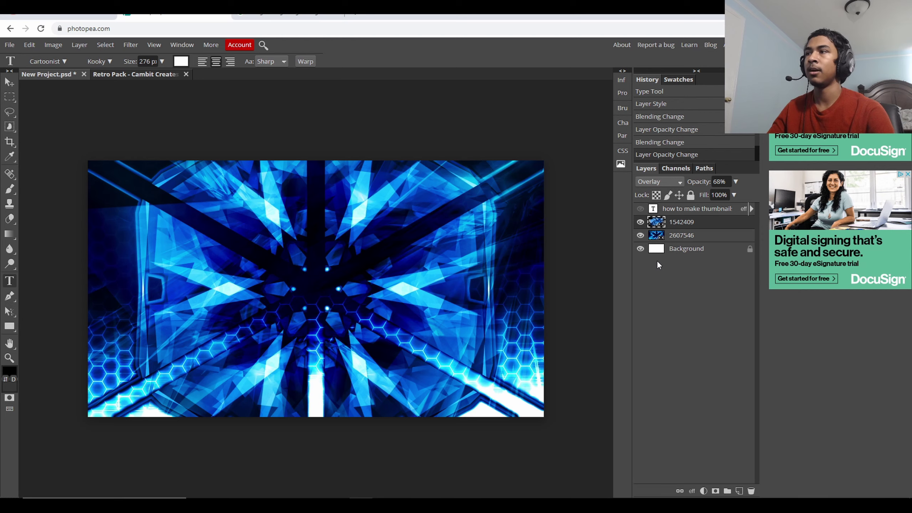
pyautogui.click(736, 179)
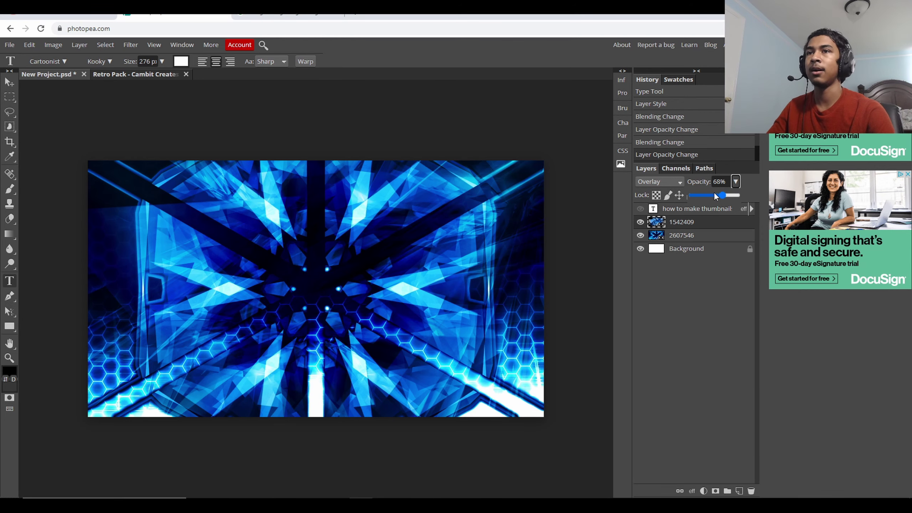
pyautogui.click(676, 324)
pyautogui.click(640, 209)
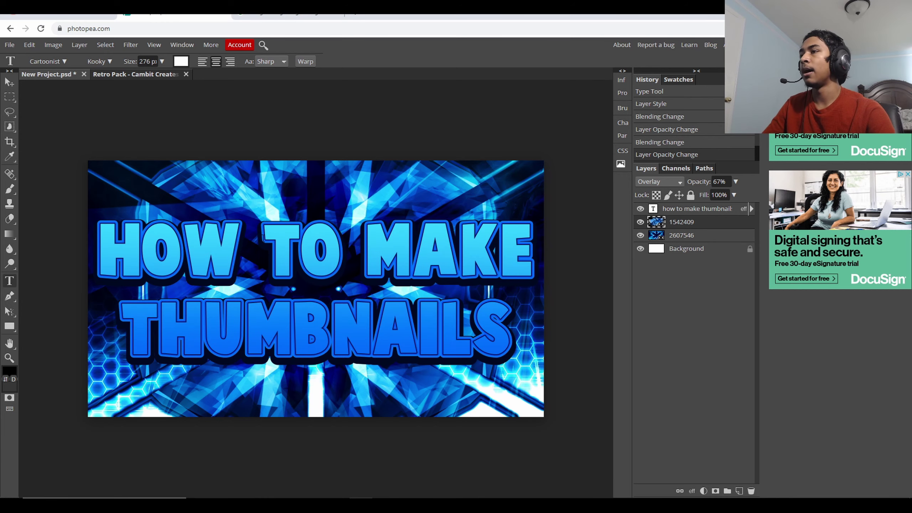
# Step: Open the title text's layer style and review its Shape Burst gradient stroke and solid dark blue stroke
pyautogui.rightClick(709, 203)
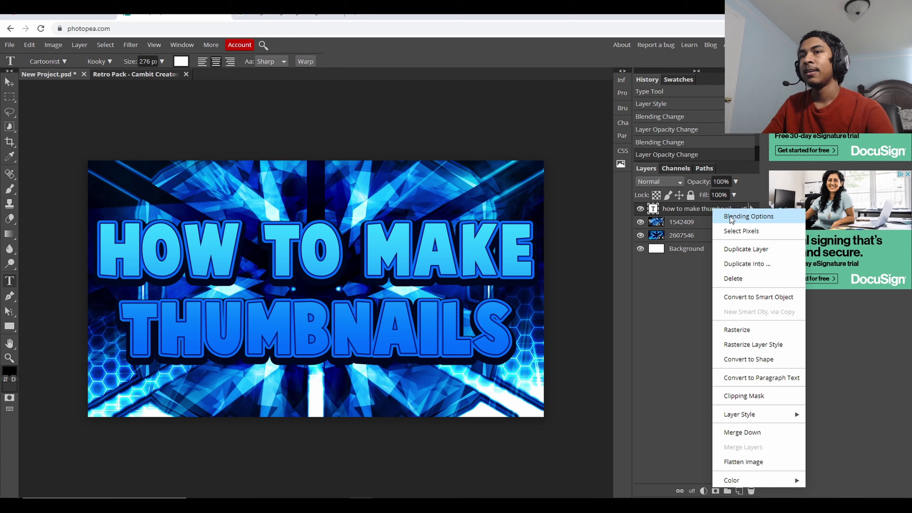
pyautogui.click(718, 216)
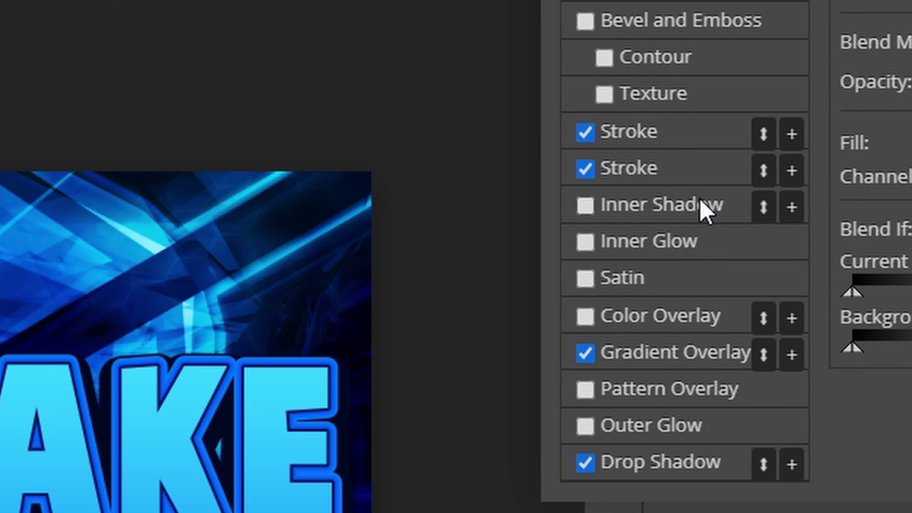
pyautogui.click(701, 165)
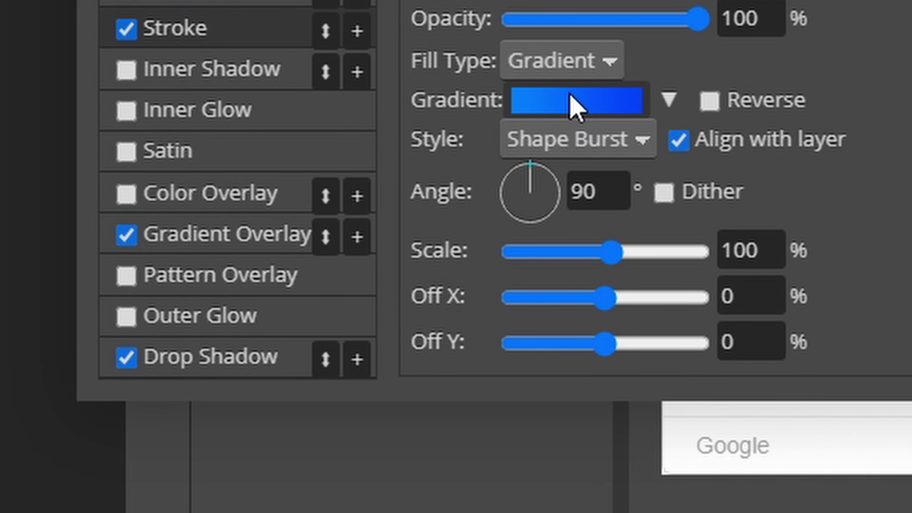
pyautogui.click(574, 157)
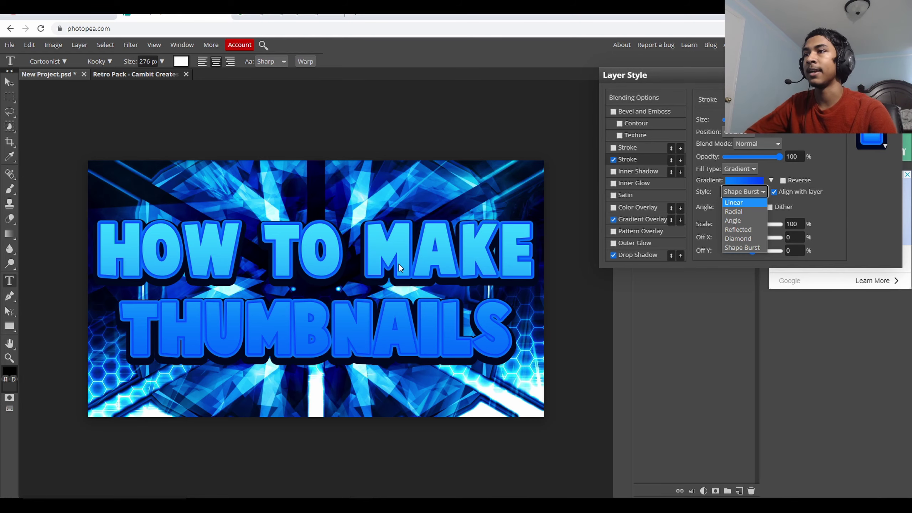
pyautogui.click(744, 191)
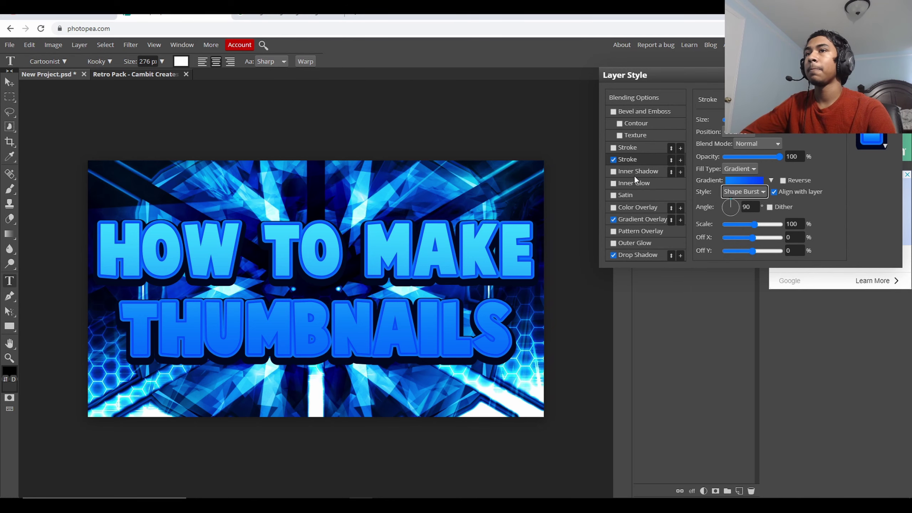
pyautogui.click(613, 148)
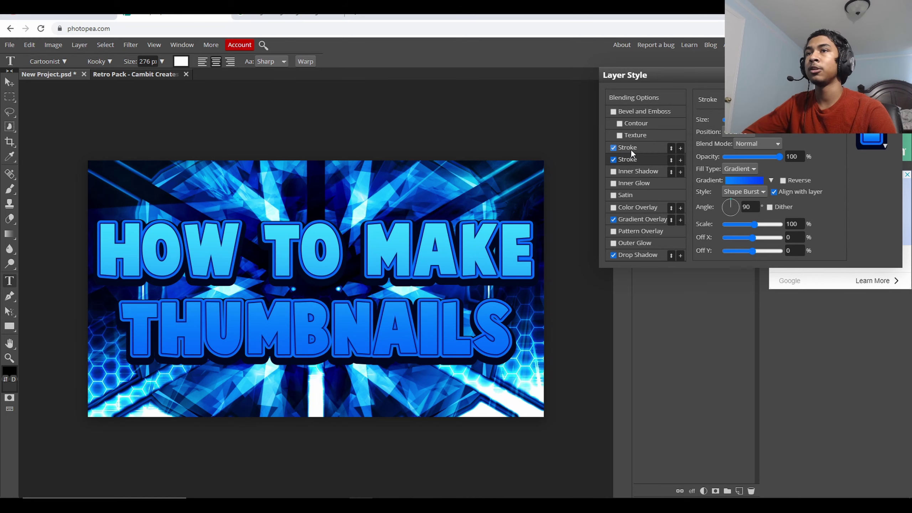
pyautogui.click(631, 148)
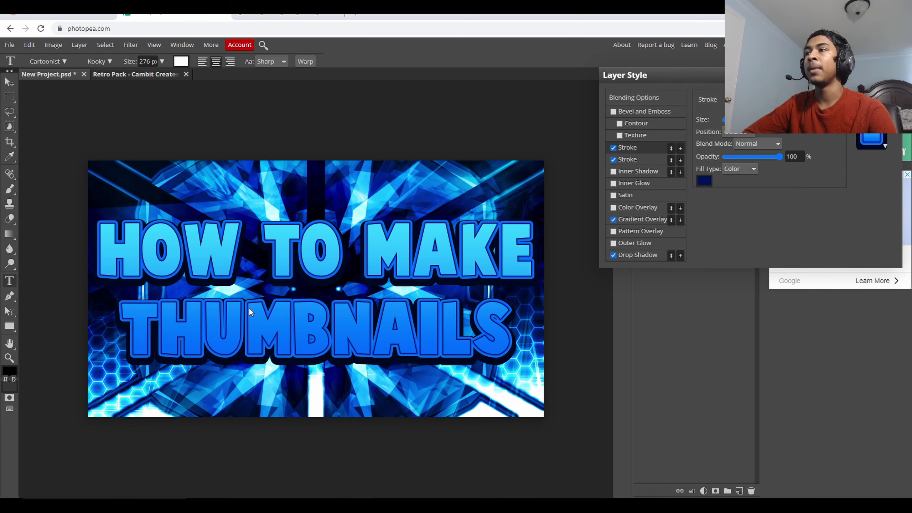
# Step: Inspect both color stops of the title text's gradient overlay and compare the text with the overlay off and on
pyautogui.click(632, 218)
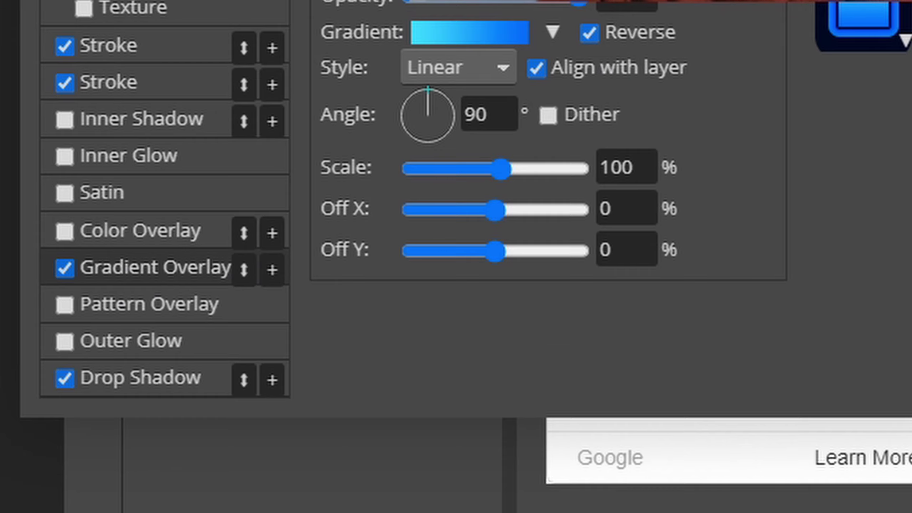
pyautogui.click(489, 30)
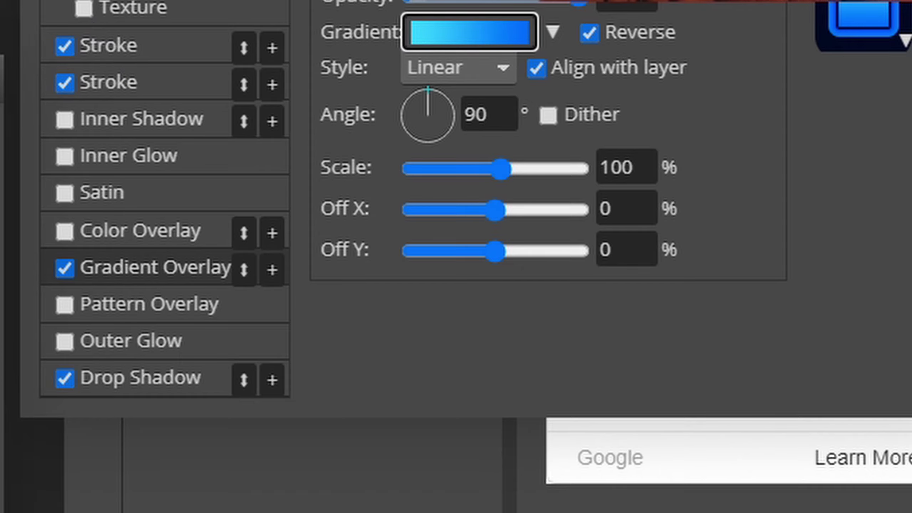
pyautogui.click(489, 31)
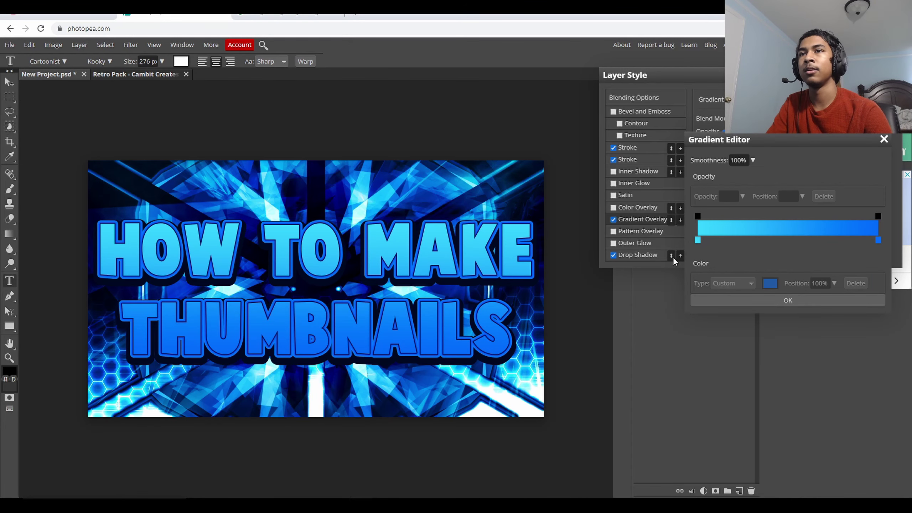
pyautogui.click(697, 240)
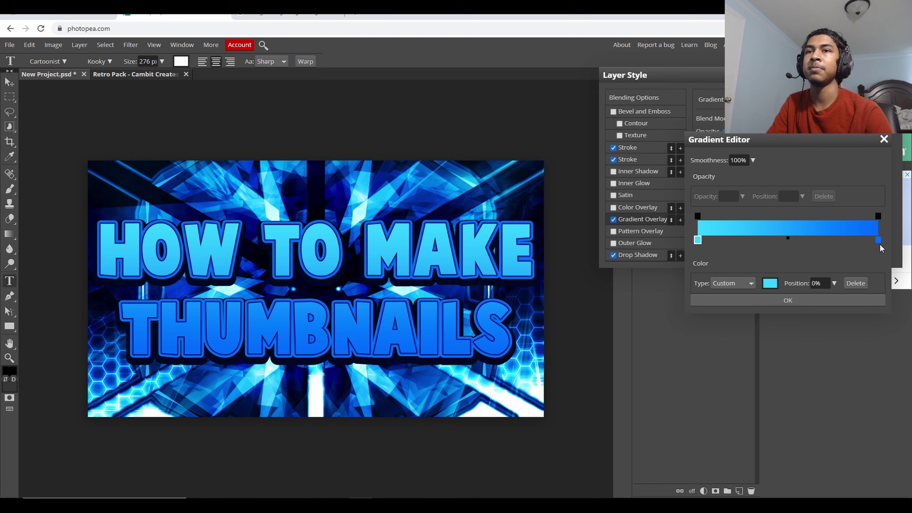
pyautogui.click(878, 240)
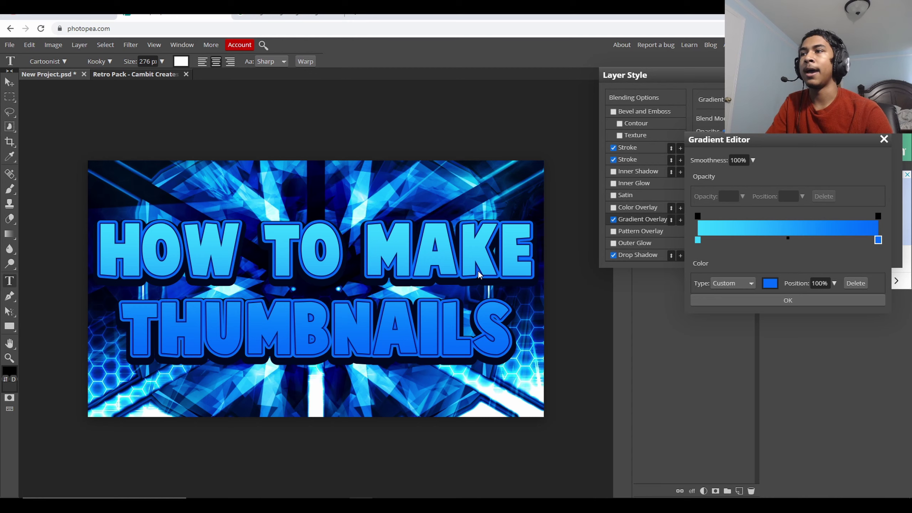
pyautogui.click(819, 301)
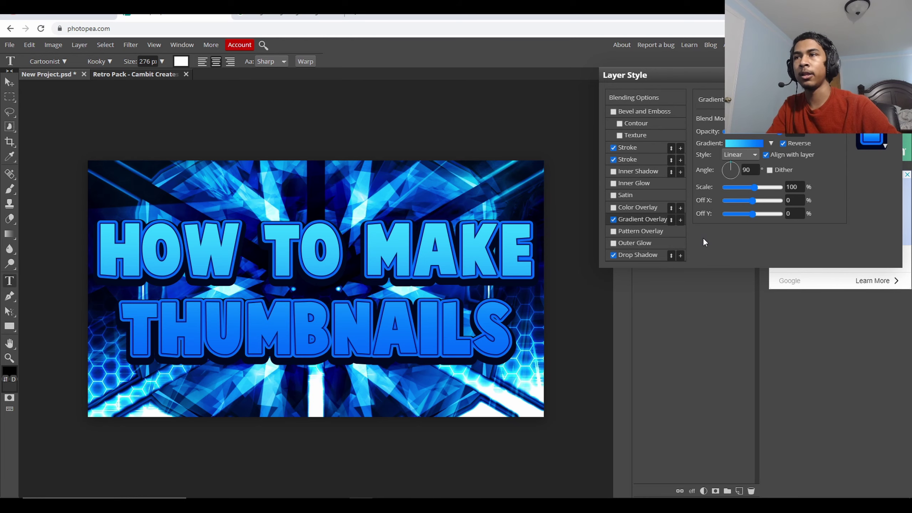
pyautogui.click(614, 222)
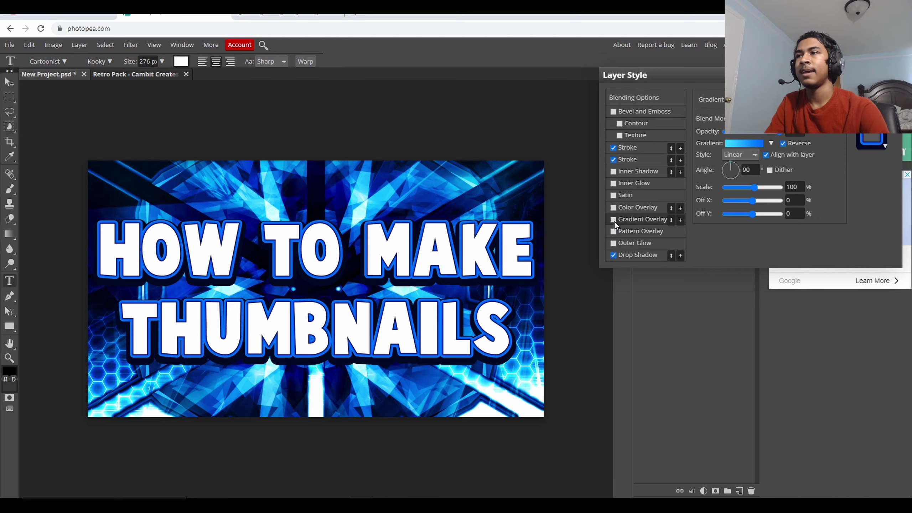
pyautogui.click(614, 221)
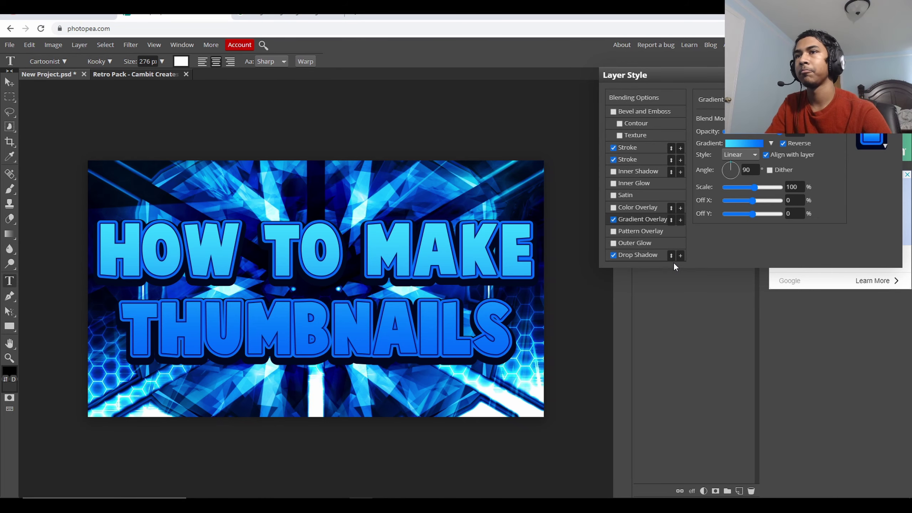
# Step: Try a drop shadow distance of 0 px on the title text and set it to 26 px
pyautogui.click(651, 254)
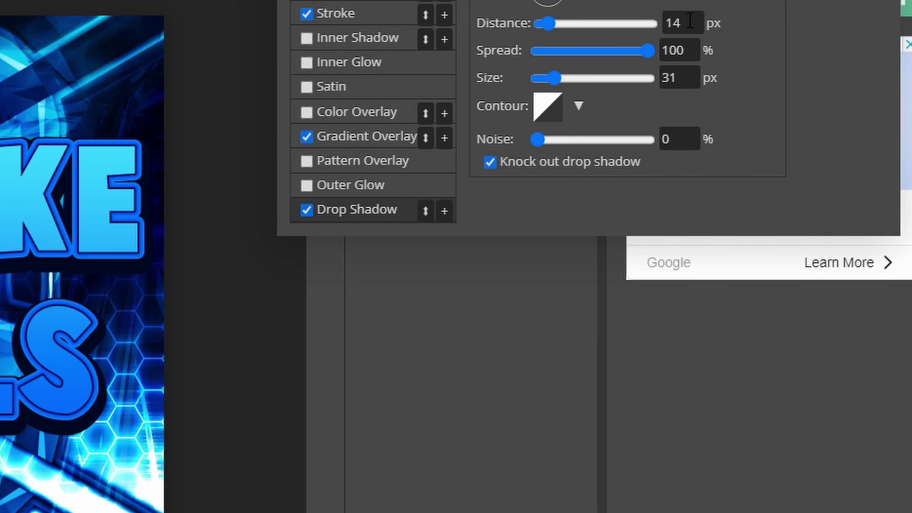
pyautogui.click(690, 21)
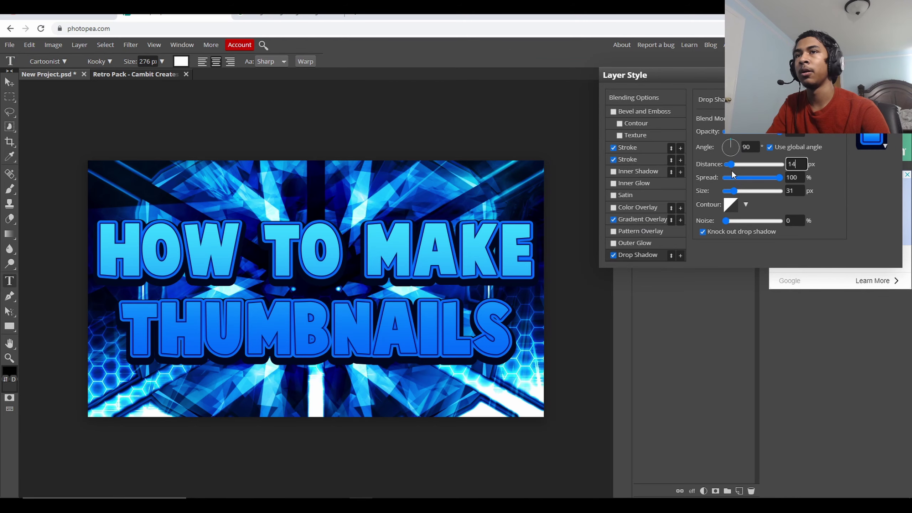
pyautogui.moveTo(731, 170); pyautogui.dragTo(690, 174)
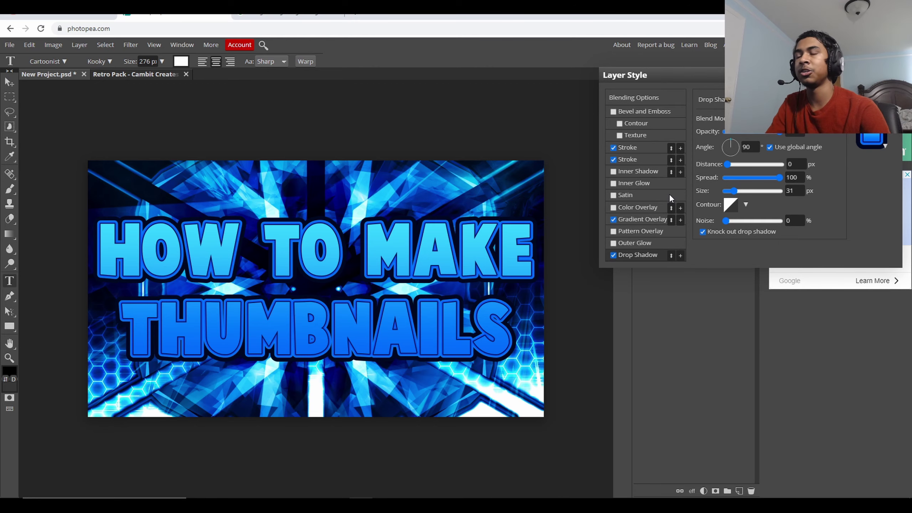
pyautogui.click(735, 165)
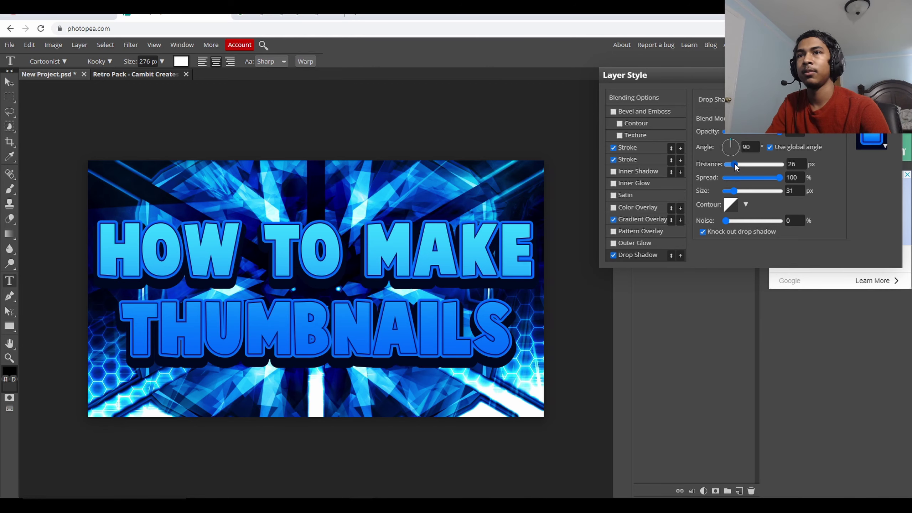
# Step: Reduce the title text's drop shadow distance to about 11 px
pyautogui.click(798, 165)
pyautogui.press('Down')
pyautogui.press('Down')
pyautogui.press('Down')
pyautogui.press('Down')
pyautogui.press('Down')
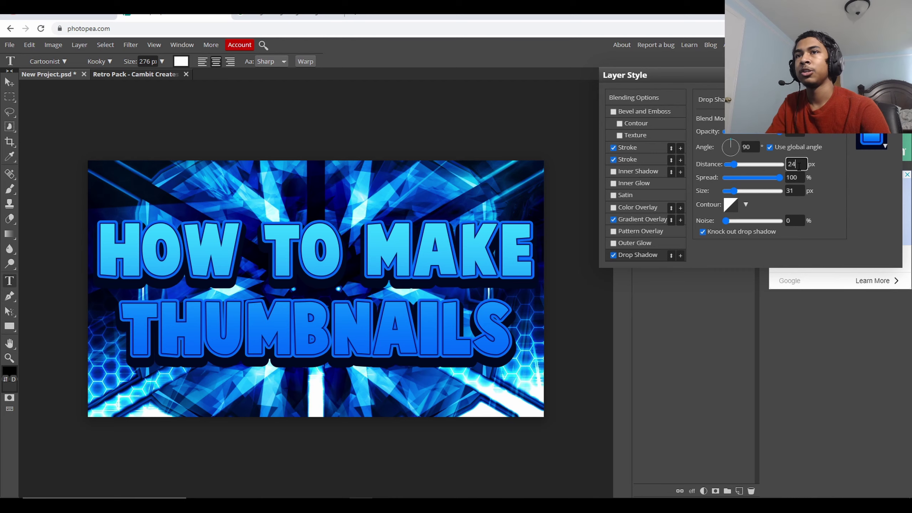
pyautogui.press('Down')
pyautogui.press('Down')
pyautogui.press('Down')
pyautogui.press('Down')
pyautogui.press('Down')
pyautogui.press('Down')
pyautogui.press('Down')
pyautogui.press('Down')
pyautogui.press('Down')
pyautogui.press('Down')
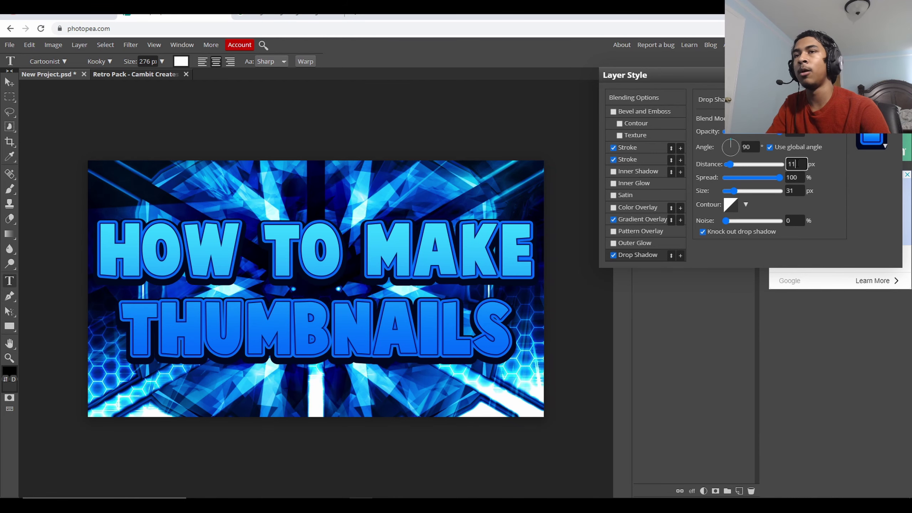
pyautogui.press('Up')
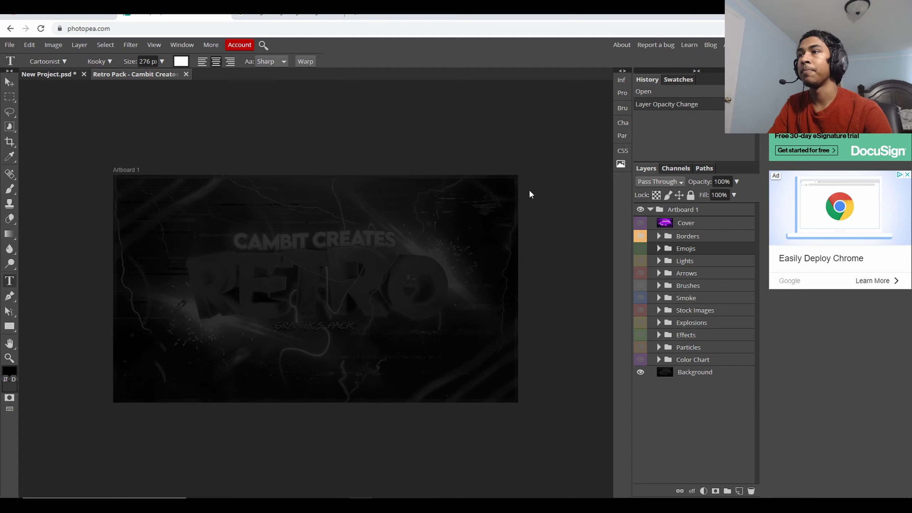
# Step: Open the Lights folder in the Retro Pack document and preview light layers 1 to 4 one at a time
pyautogui.click(659, 260)
pyautogui.click(640, 273)
pyautogui.click(640, 273)
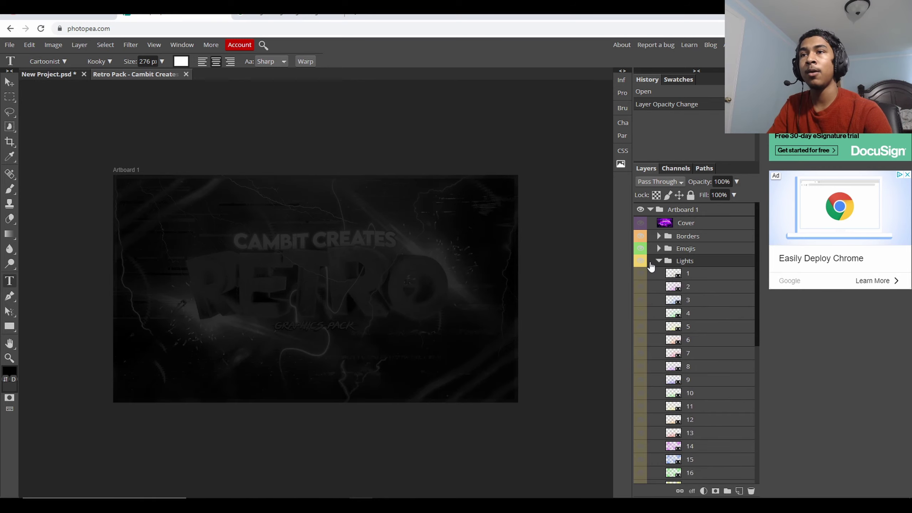
pyautogui.click(640, 286)
pyautogui.click(641, 286)
pyautogui.click(640, 300)
pyautogui.click(640, 299)
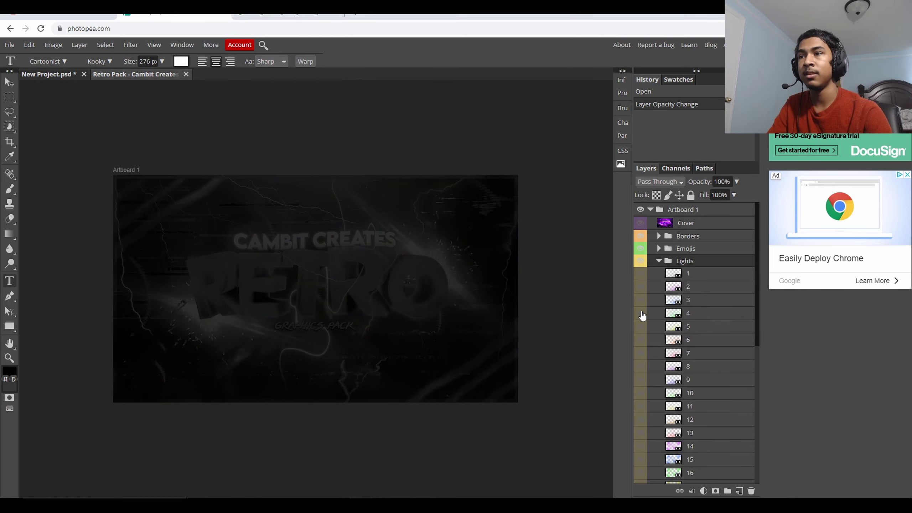
pyautogui.click(640, 313)
pyautogui.click(640, 313)
pyautogui.click(640, 300)
pyautogui.click(640, 302)
pyautogui.scroll(-3, 641, 298)
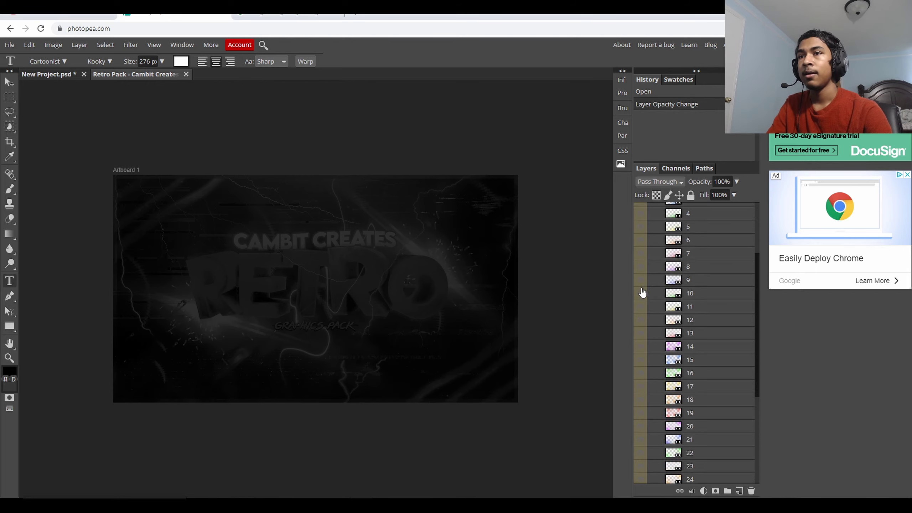
# Step: Copy light layer 3 into New Project.psd above the title and apply it at 1920 x 1080 px, covering the whole canvas
pyautogui.click(638, 256)
pyautogui.moveTo(687, 257); pyautogui.dragTo(59, 74)
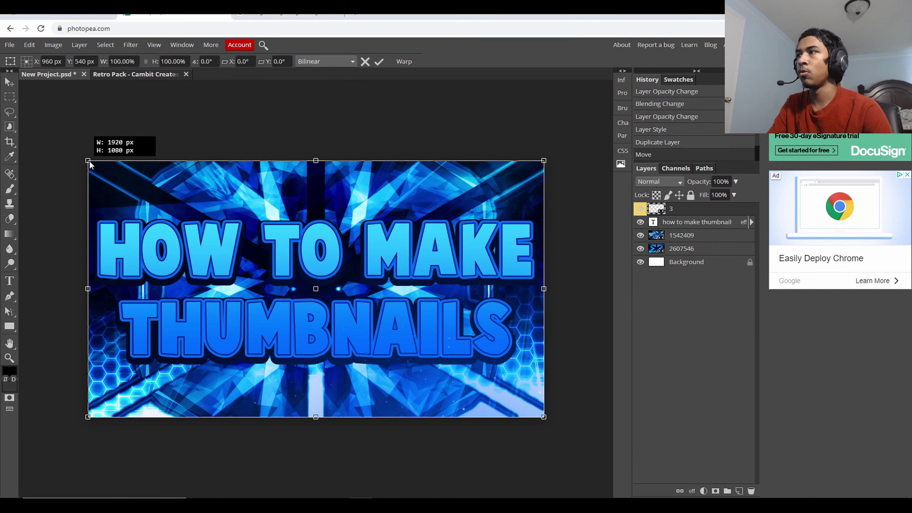
pyautogui.click(378, 62)
# Step: Return to the Retro Pack document, hide light layer 3 and collapse the Lights folder
pyautogui.click(121, 79)
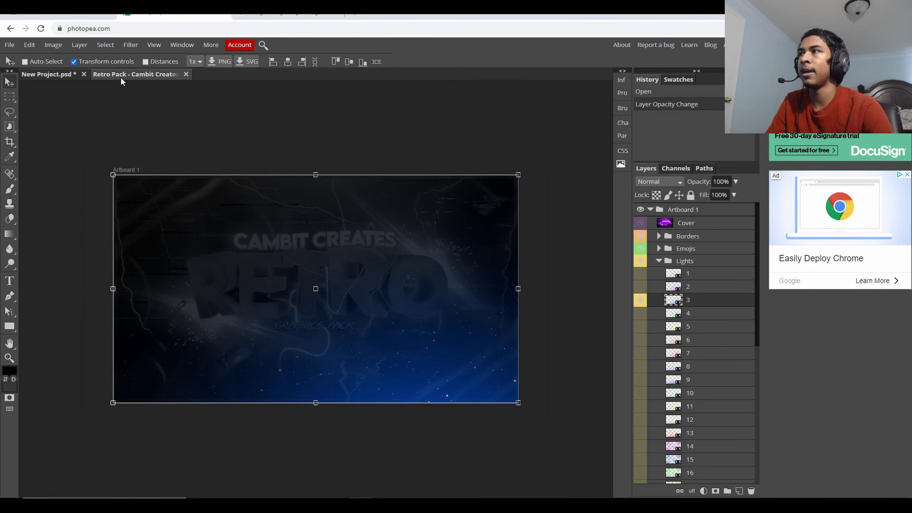
pyautogui.click(640, 299)
pyautogui.scroll(-1, 656, 273)
pyautogui.click(659, 213)
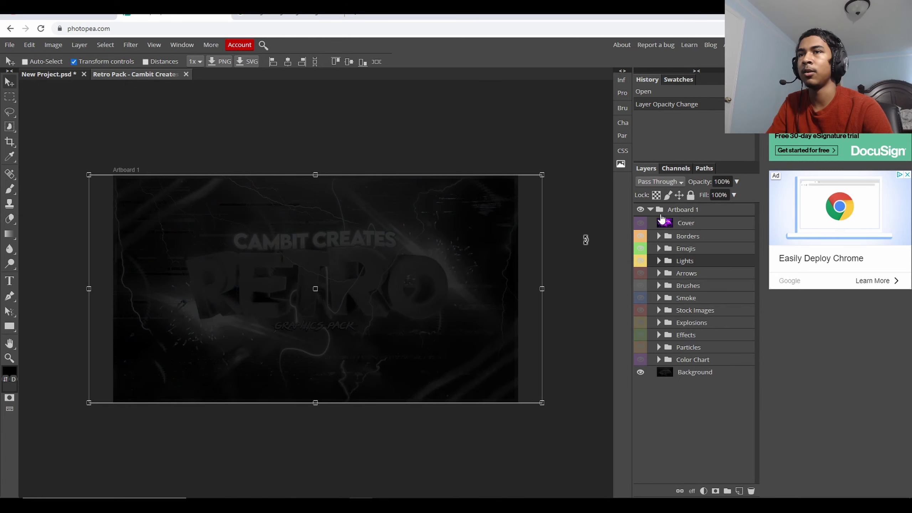
# Step: Show the Brushes folder and preview brush layers 1, 2, 3, 4, 6, 7 and 8 individually
pyautogui.click(641, 288)
pyautogui.click(641, 296)
pyautogui.click(642, 297)
pyautogui.click(641, 309)
pyautogui.click(641, 310)
pyautogui.click(642, 336)
pyautogui.click(642, 337)
pyautogui.click(641, 362)
pyautogui.click(641, 362)
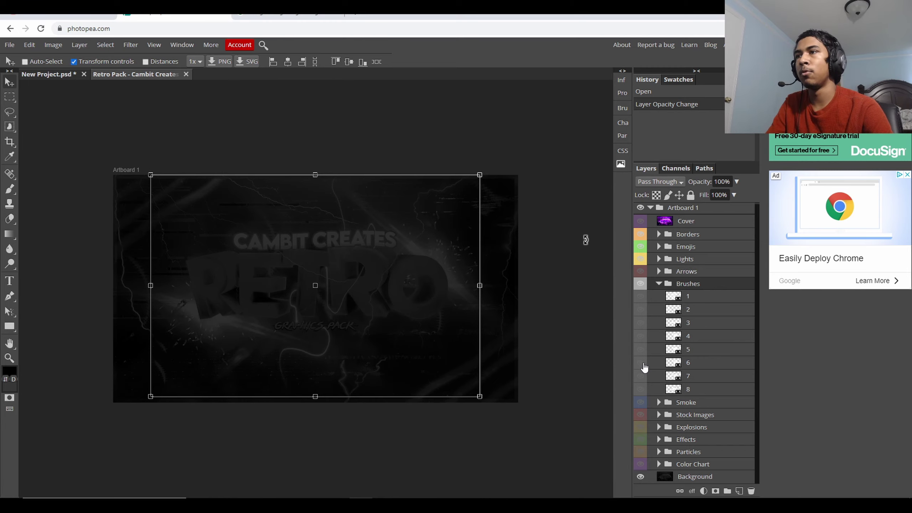
pyautogui.click(641, 375)
pyautogui.click(641, 376)
pyautogui.click(641, 389)
pyautogui.click(641, 389)
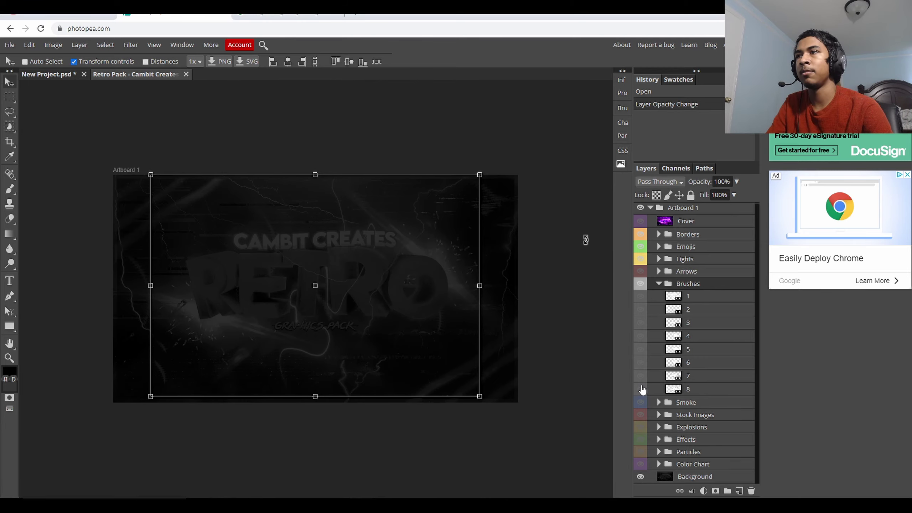
pyautogui.click(641, 324)
pyautogui.click(641, 323)
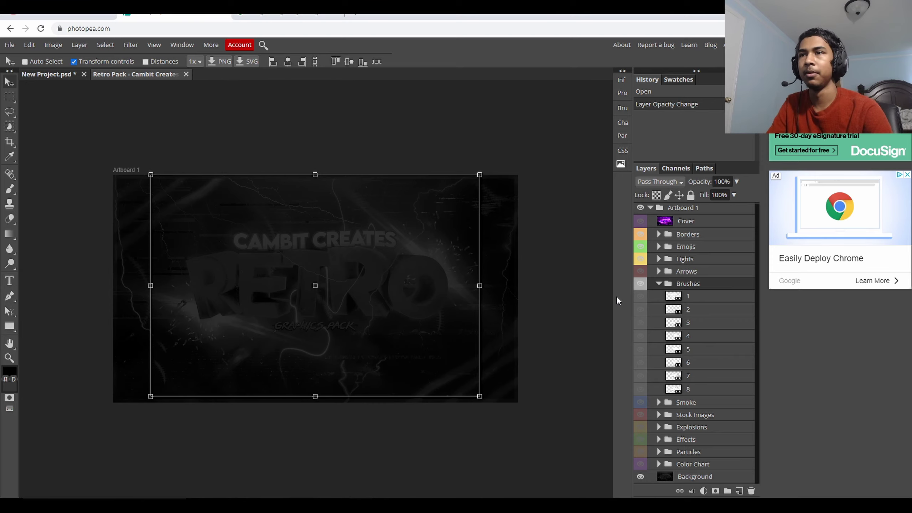
# Step: Copy the Brushes folder with arrow brush 2 shown into New Project.psd and scale it to 156.50% from the canvas's lower-left corner
pyautogui.click(641, 315)
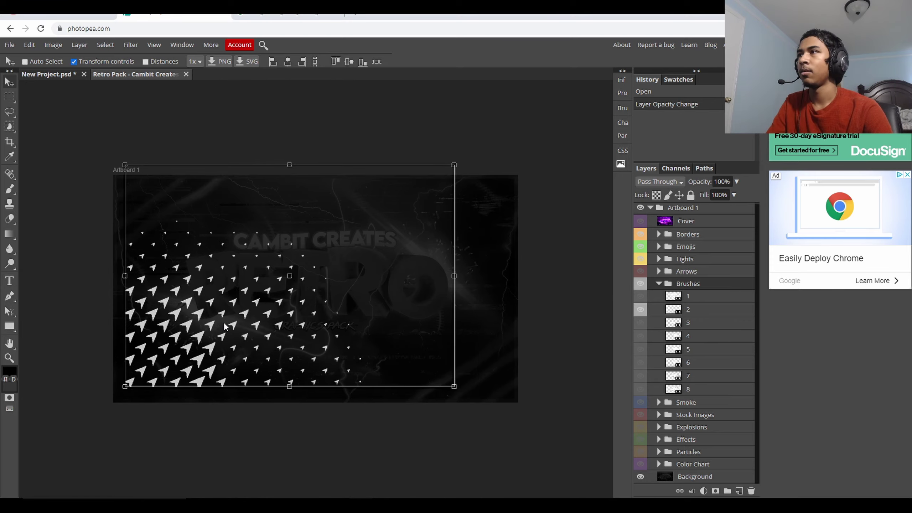
pyautogui.moveTo(223, 322)
pyautogui.mouseDown()
pyautogui.moveTo(48, 68)
pyautogui.moveTo(337, 318)
pyautogui.moveTo(153, 386)
pyautogui.moveTo(168, 384)
pyautogui.mouseUp()
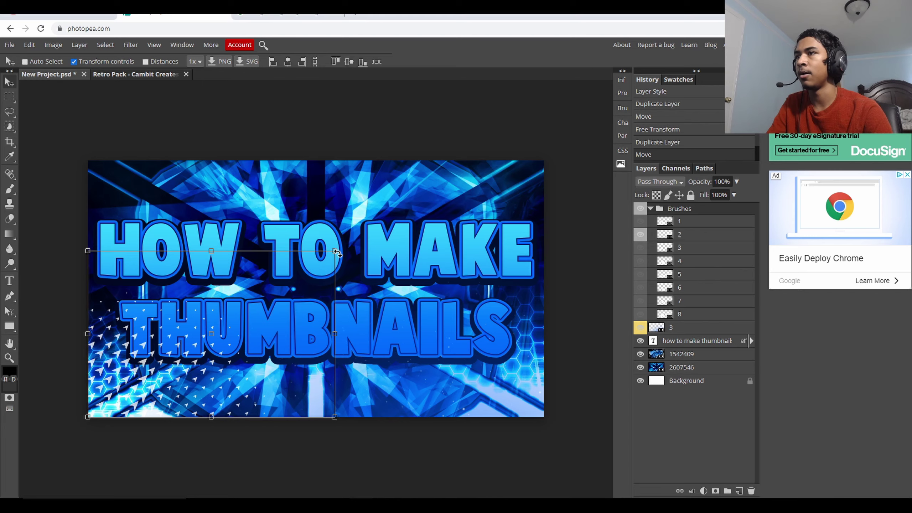
pyautogui.moveTo(335, 251); pyautogui.dragTo(335, 251)
pyautogui.moveTo(378, 210); pyautogui.dragTo(473, 163)
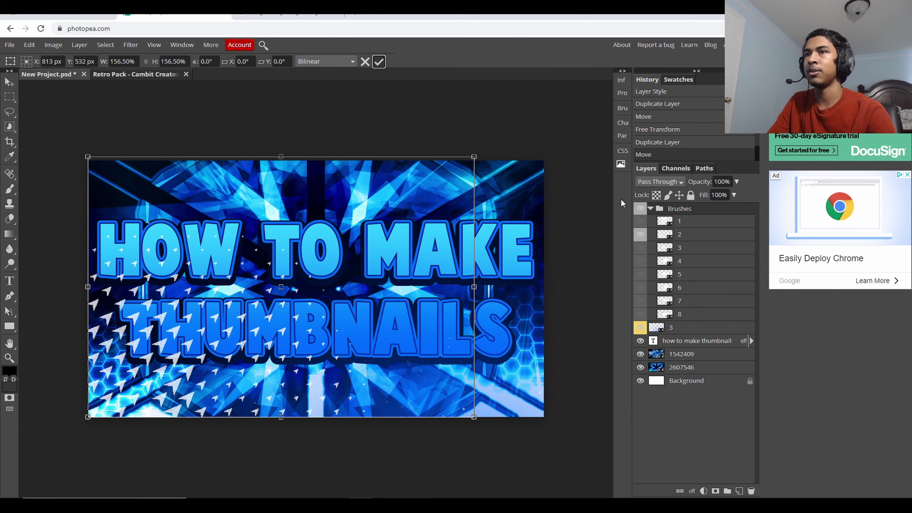
pyautogui.press('Return')
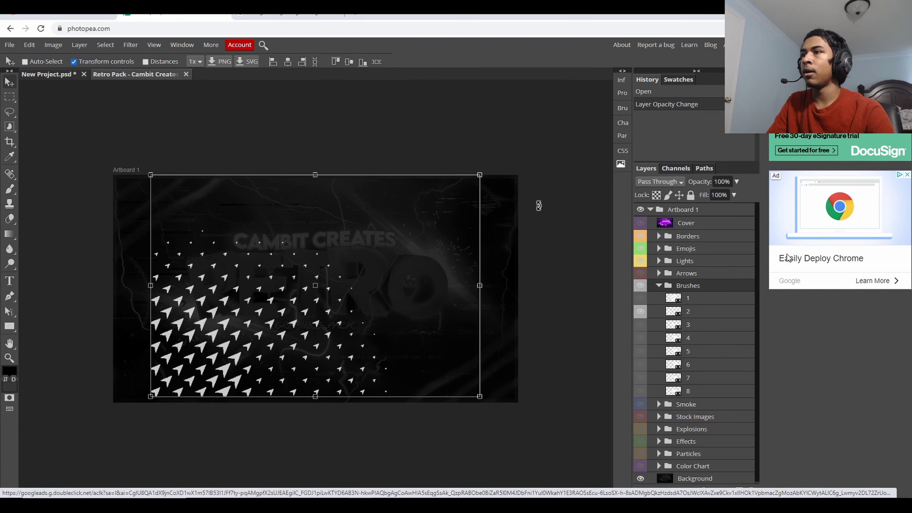
# Step: Open the Smoke folder in the Retro Pack document and preview smoke layers 7, 4 and 5
pyautogui.click(658, 285)
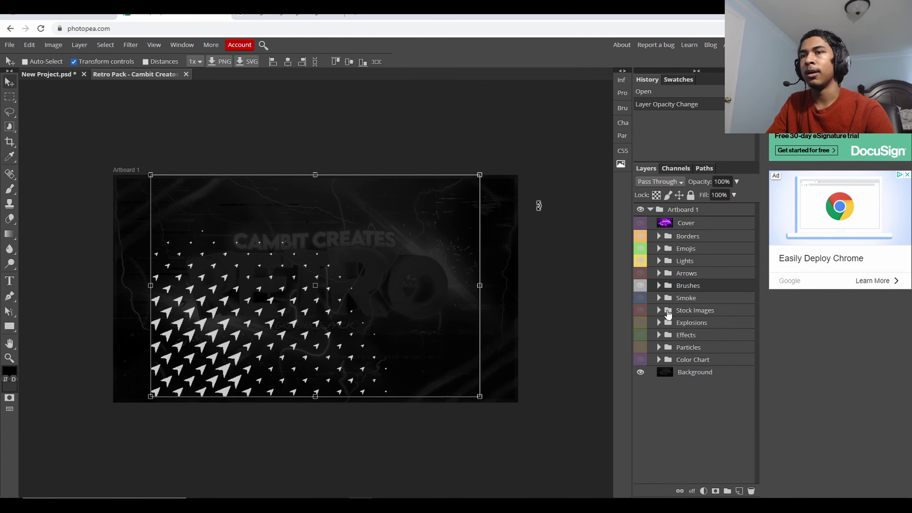
pyautogui.click(682, 297)
pyautogui.click(659, 297)
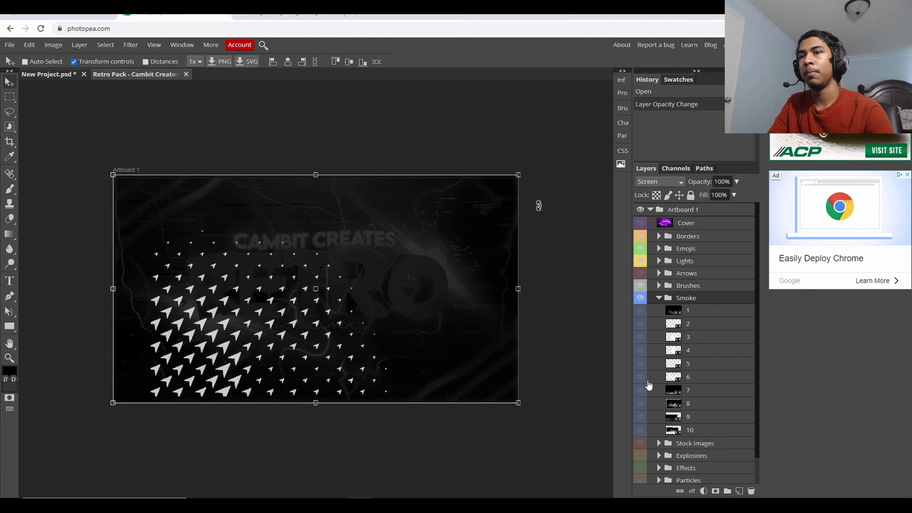
pyautogui.click(640, 391)
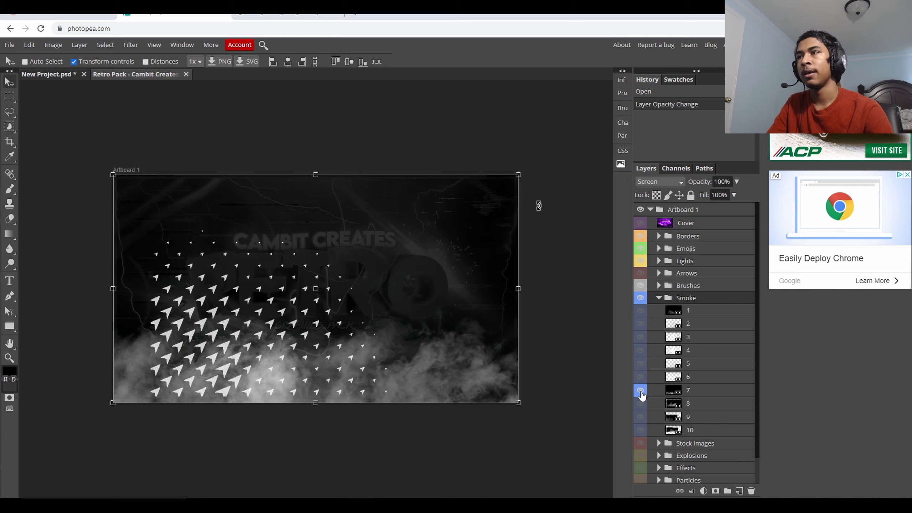
pyautogui.click(695, 391)
pyautogui.click(640, 350)
pyautogui.click(640, 350)
pyautogui.click(641, 364)
pyautogui.click(641, 364)
# Step: Copy smoke layer 6 with its clouds into New Project.psd, then centre and enlarge it to the canvas edges behind the title
pyautogui.click(641, 377)
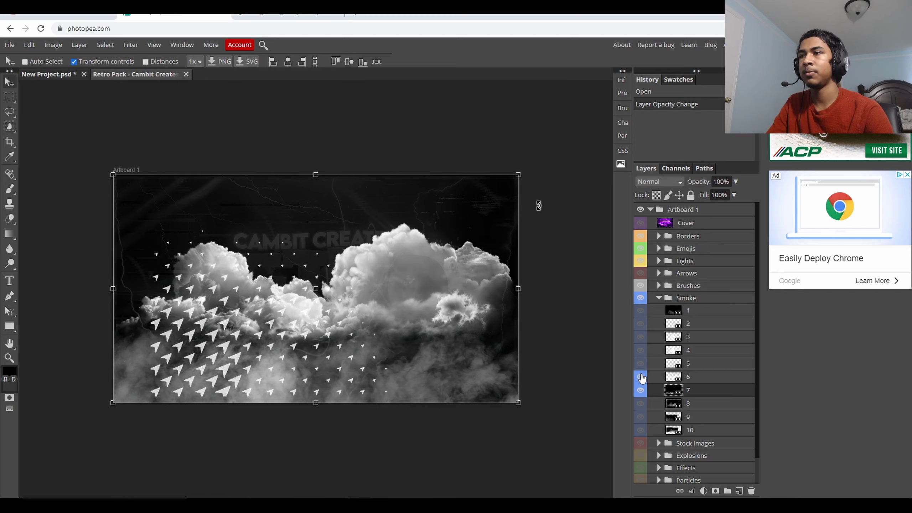
pyautogui.click(640, 390)
pyautogui.click(691, 377)
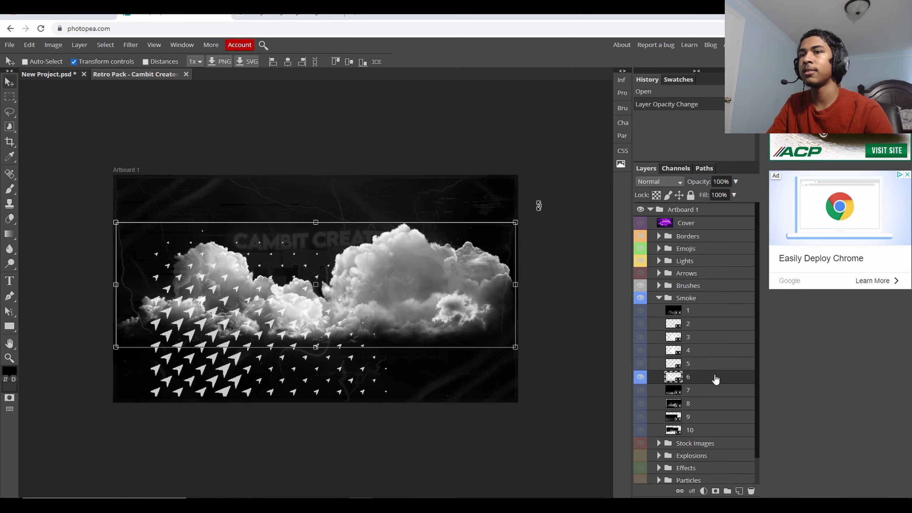
pyautogui.moveTo(712, 378); pyautogui.dragTo(52, 74)
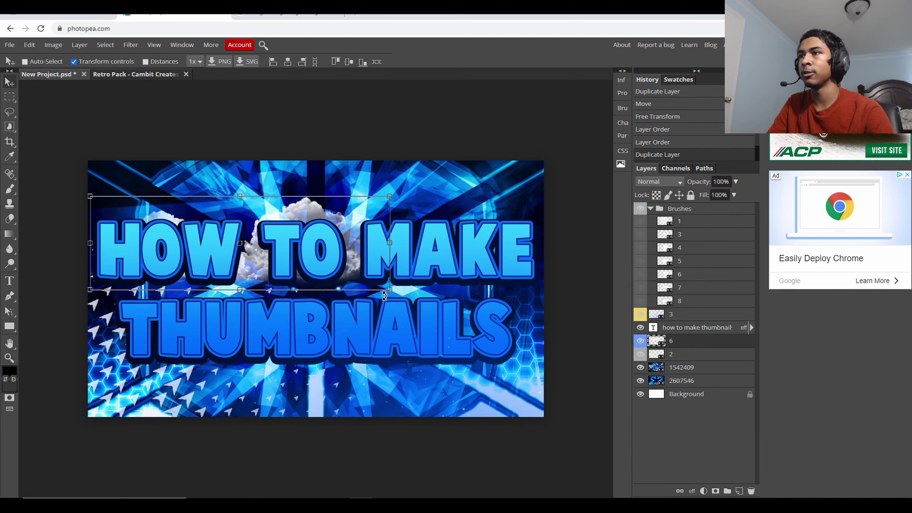
pyautogui.moveTo(355, 254); pyautogui.dragTo(432, 296)
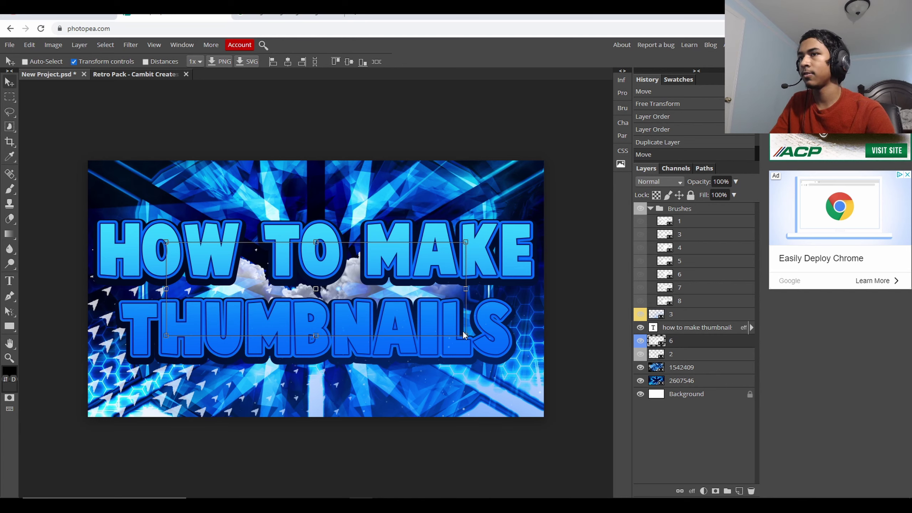
pyautogui.moveTo(463, 333); pyautogui.dragTo(547, 418)
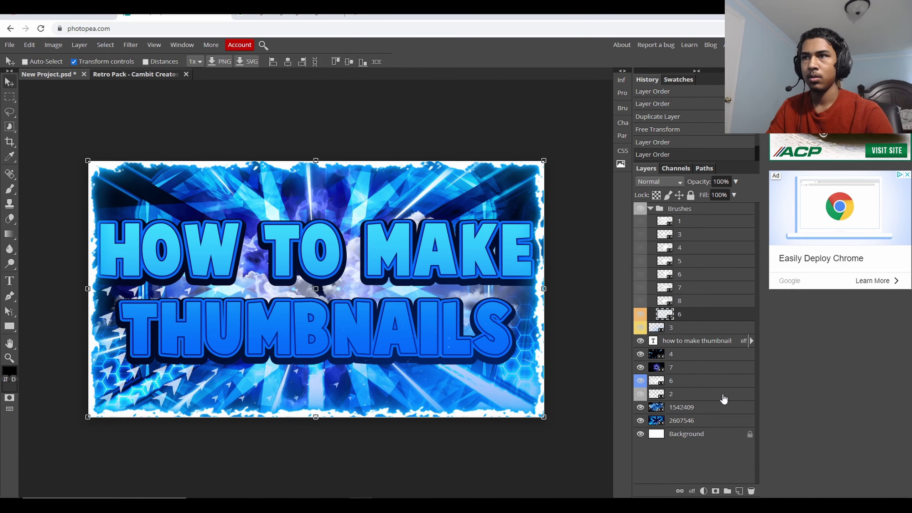
# Step: Compare the thumbnail with layer 7 hidden and shown, and check the blending of the 1542409 background layer
pyautogui.press('0')
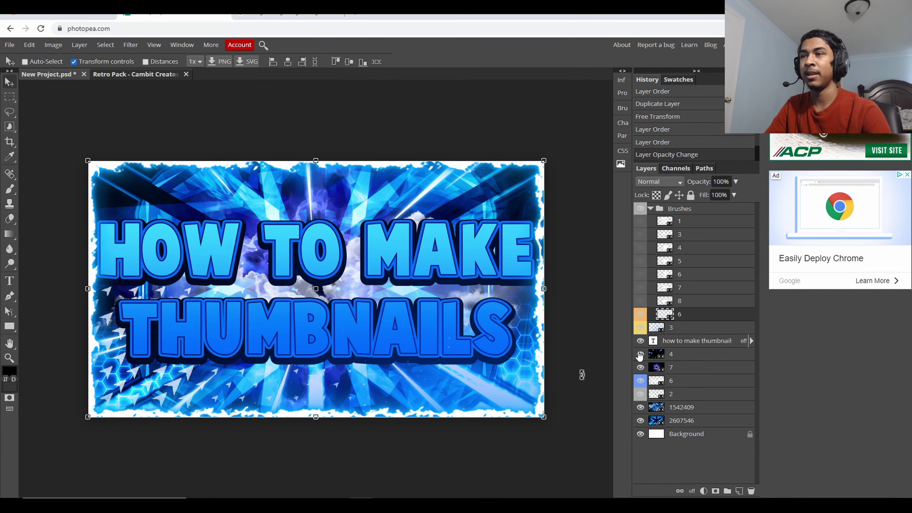
pyautogui.moveTo(687, 355)
pyautogui.mouseDown()
pyautogui.moveTo(642, 310)
pyautogui.moveTo(691, 373)
pyautogui.moveTo(686, 361)
pyautogui.mouseUp()
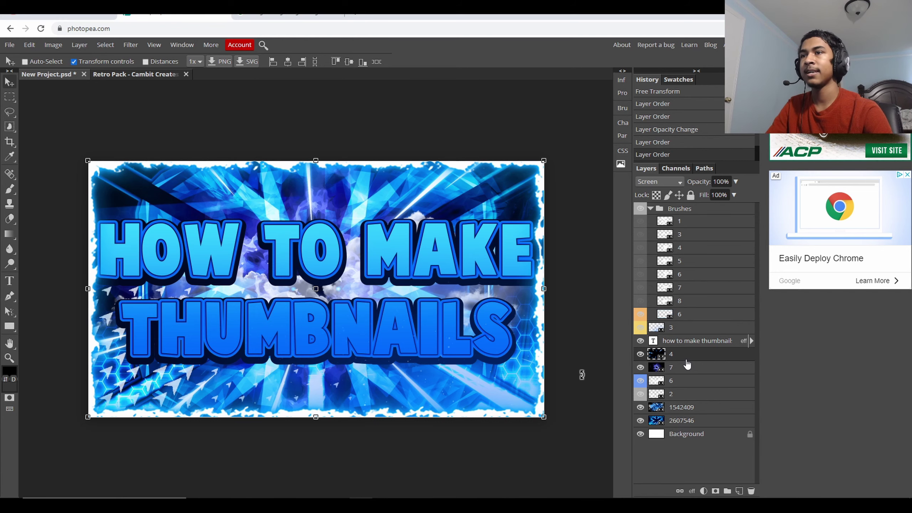
pyautogui.click(640, 367)
pyautogui.click(640, 367)
pyautogui.click(641, 367)
pyautogui.click(641, 368)
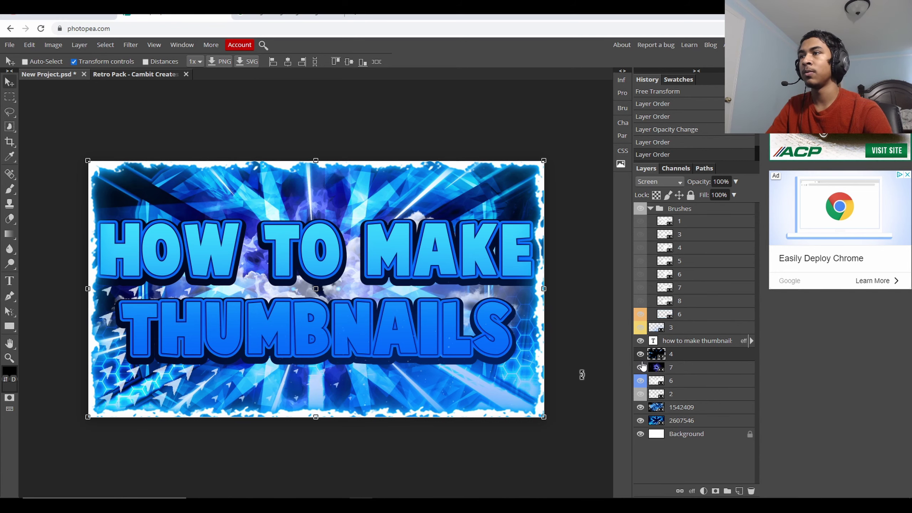
pyautogui.click(640, 368)
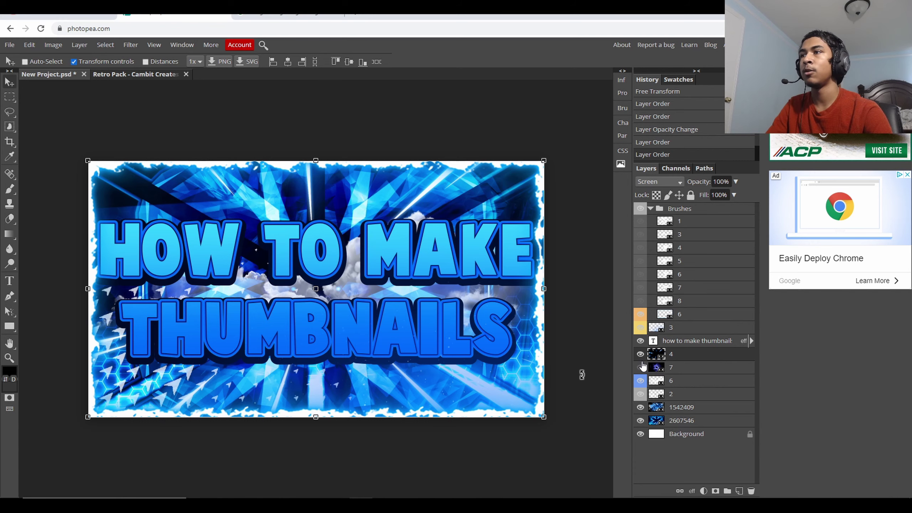
pyautogui.click(640, 368)
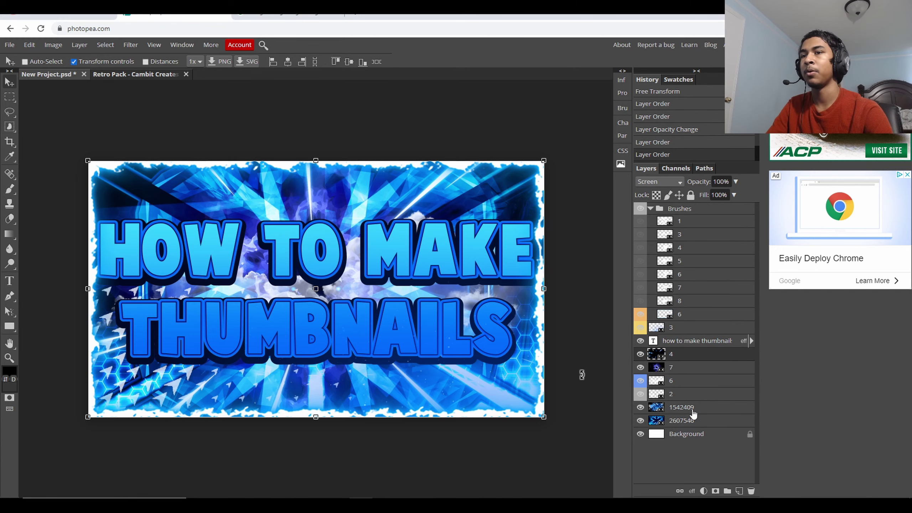
pyautogui.click(650, 408)
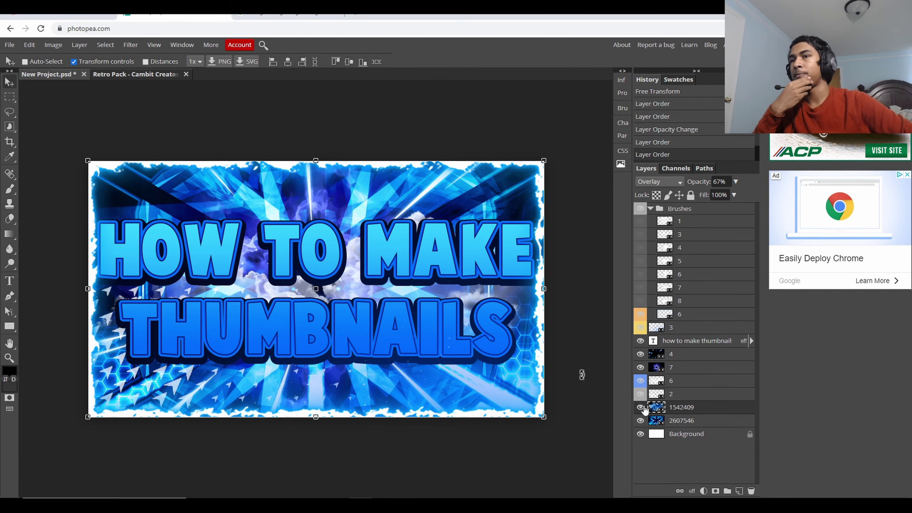
# Step: Rasterize the layer style of the "how to make thumbnails" title text layer
pyautogui.click(703, 341)
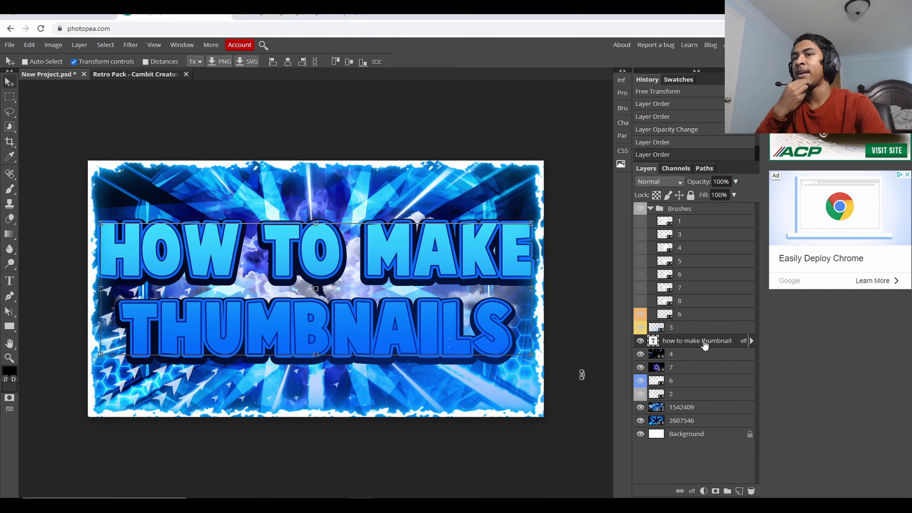
pyautogui.rightClick(704, 342)
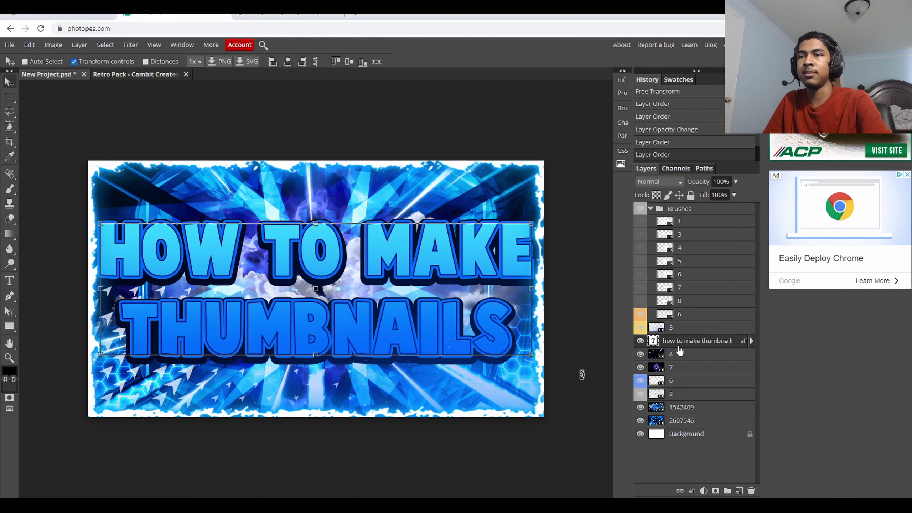
pyautogui.rightClick(678, 346)
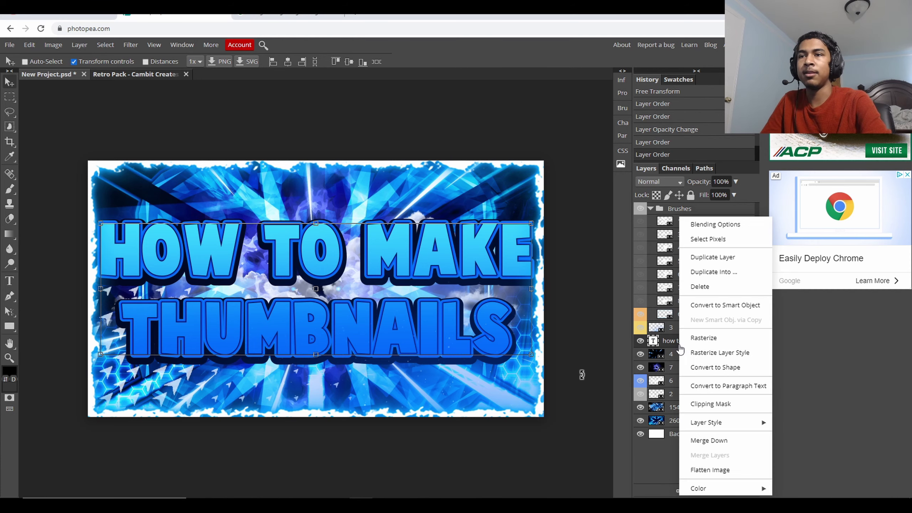
pyautogui.click(727, 355)
# Step: Enable a drop shadow and a stroke in the rasterized title layer's blending options
pyautogui.rightClick(702, 342)
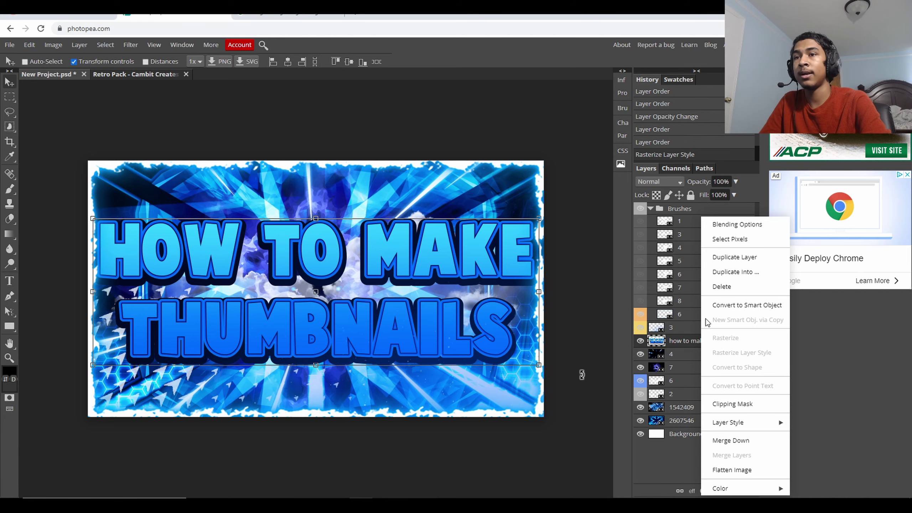
pyautogui.click(738, 228)
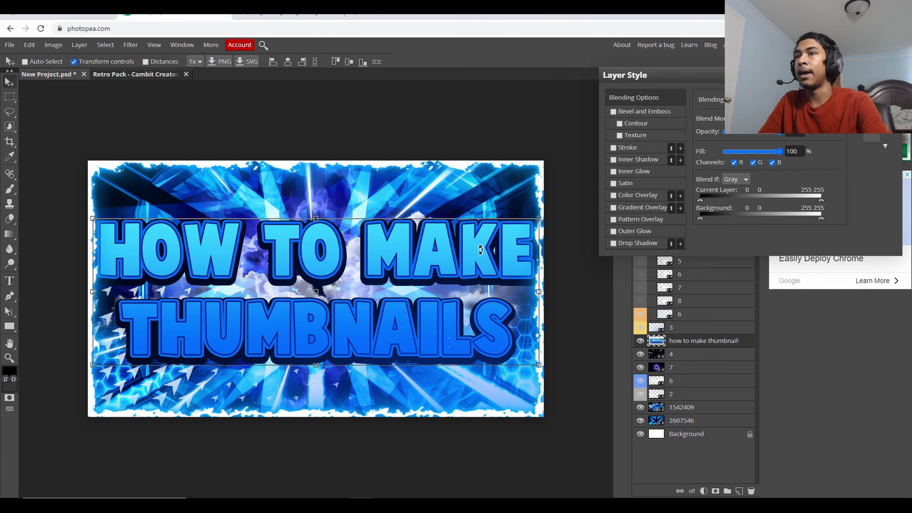
pyautogui.click(627, 244)
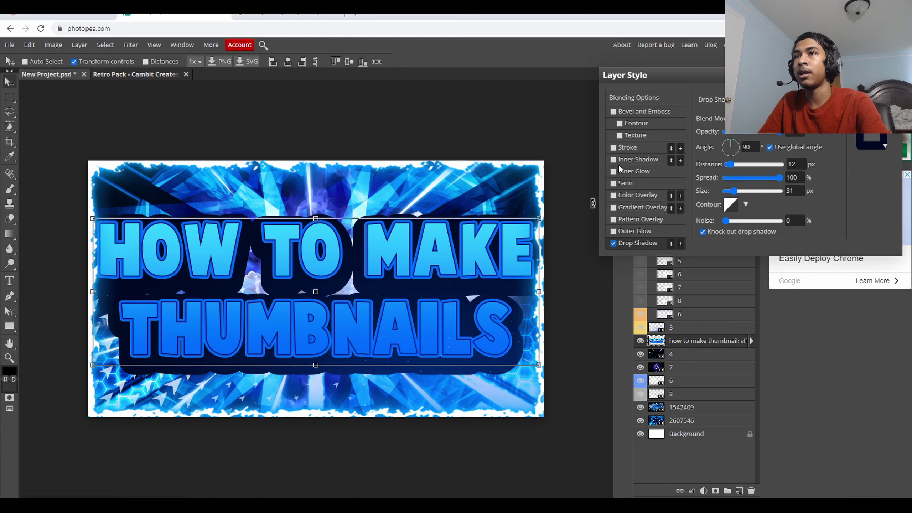
pyautogui.click(616, 149)
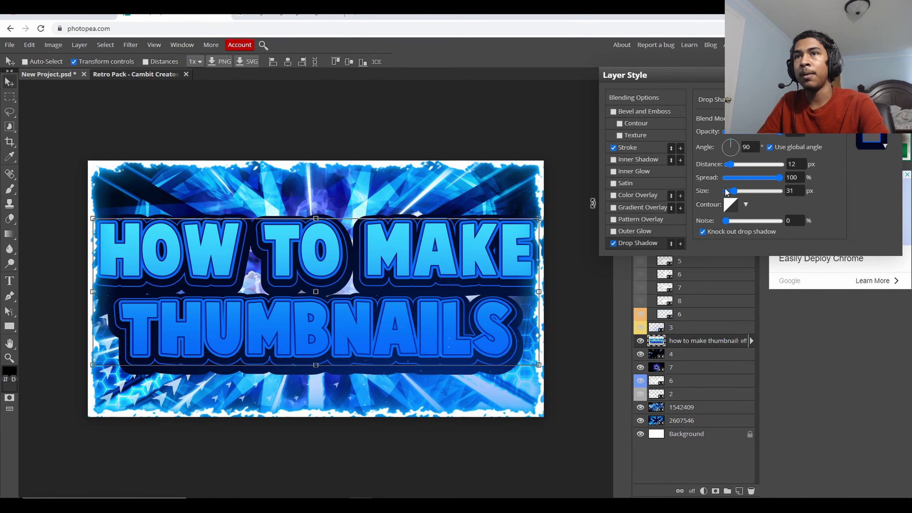
# Step: Set the title's drop shadow to 17 px distance and 8 px size, review the gradient stroke settings, and apply the layer style
pyautogui.moveTo(737, 164); pyautogui.dragTo(724, 168)
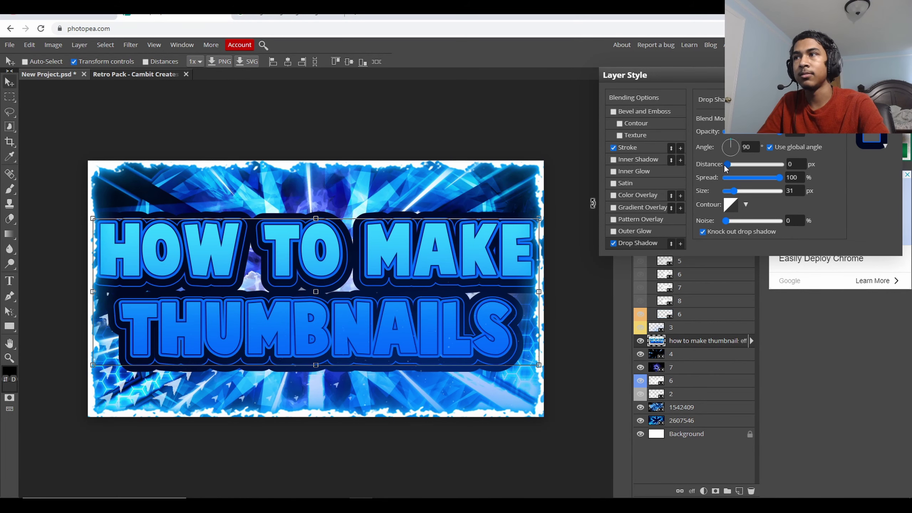
pyautogui.click(726, 191)
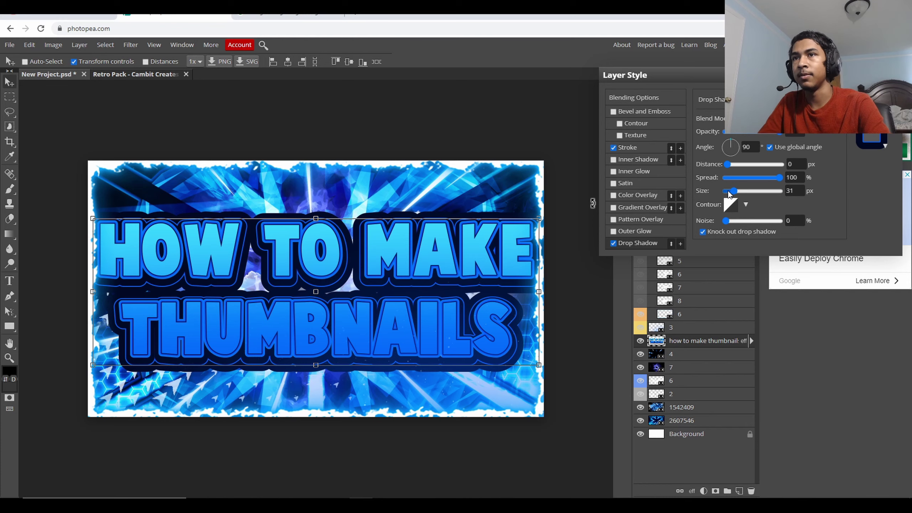
pyautogui.click(732, 165)
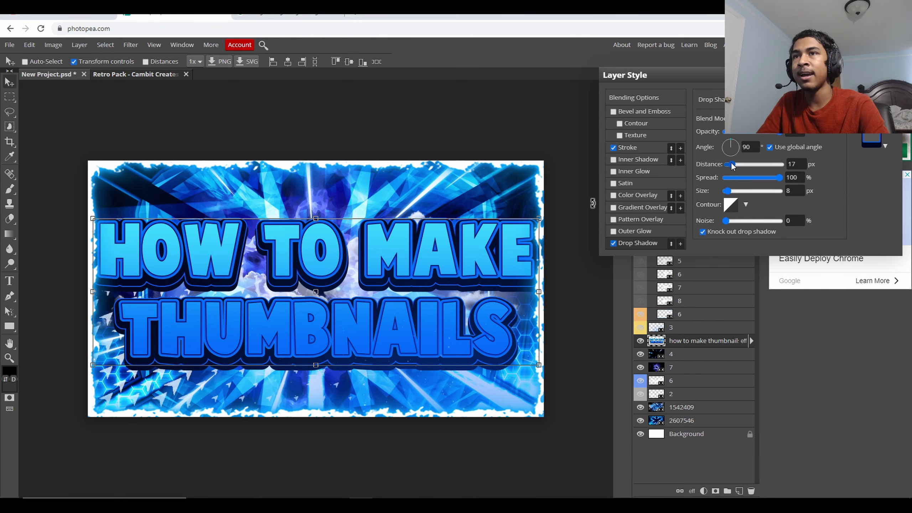
pyautogui.click(657, 148)
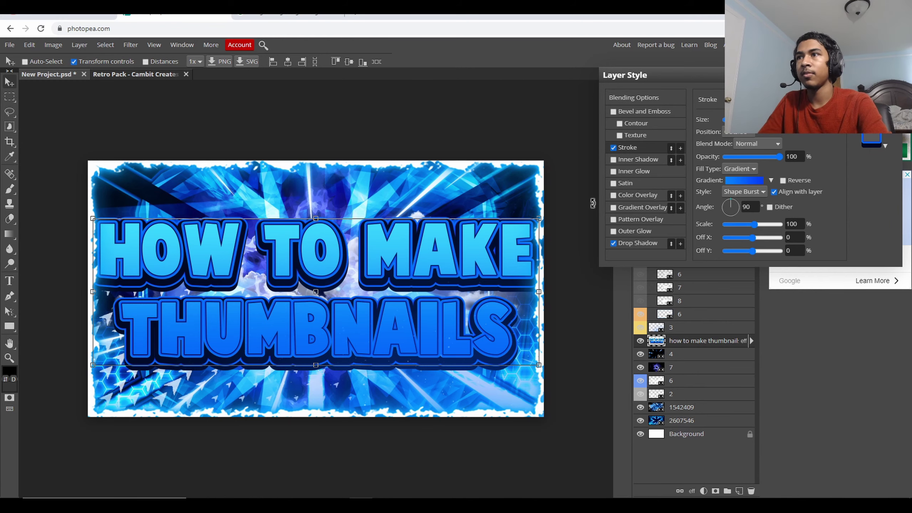
pyautogui.click(875, 99)
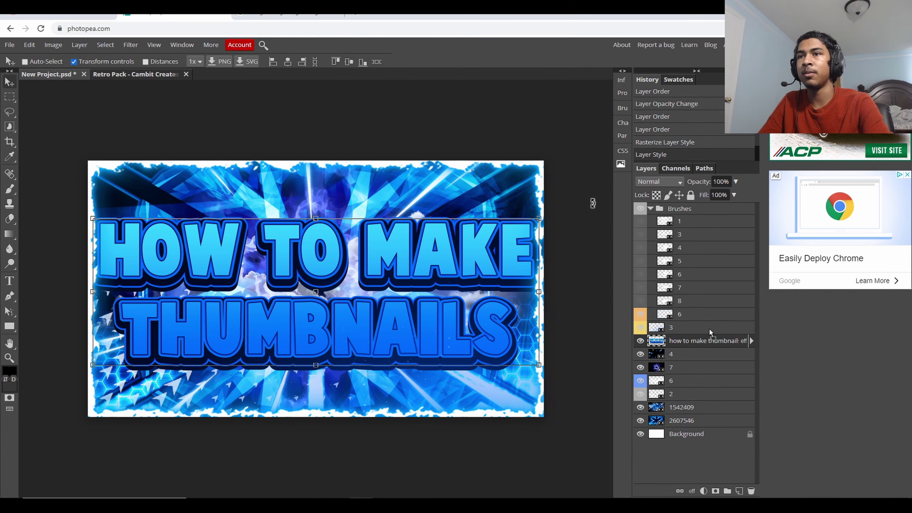
# Step: Reorder the layers so that the orange-tagged layer 6 sits directly beneath the title layer, with layer 3 above it
pyautogui.moveTo(716, 337)
pyautogui.mouseDown()
pyautogui.moveTo(715, 310)
pyautogui.moveTo(713, 354)
pyautogui.moveTo(705, 328)
pyautogui.mouseUp()
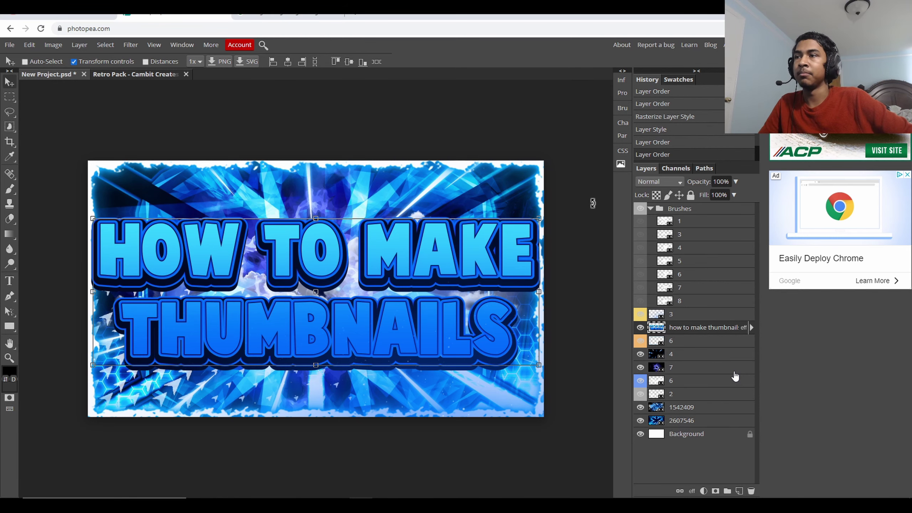
# Step: Export the finished thumbnail as a PNG with the height set to 720 px and the proportions kept, for 1280 × 720 px
pyautogui.click(9, 45)
pyautogui.moveTo(39, 187)
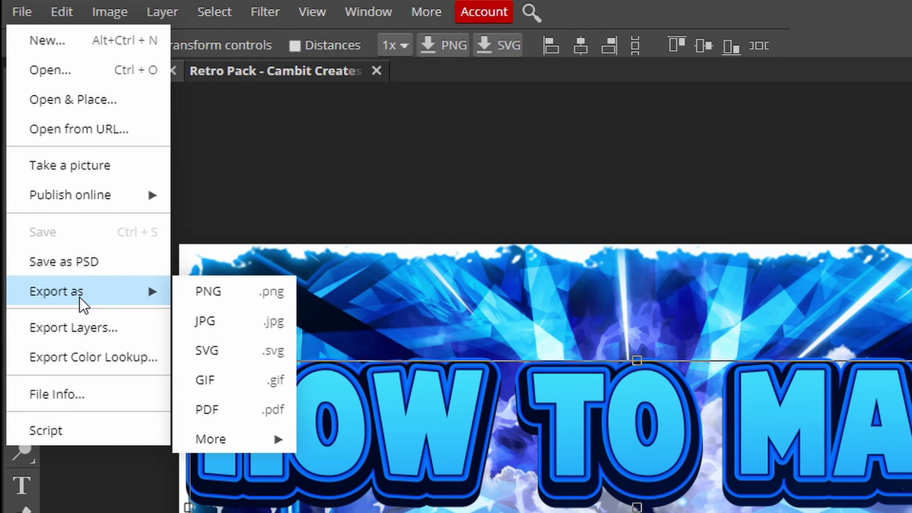
pyautogui.click(199, 294)
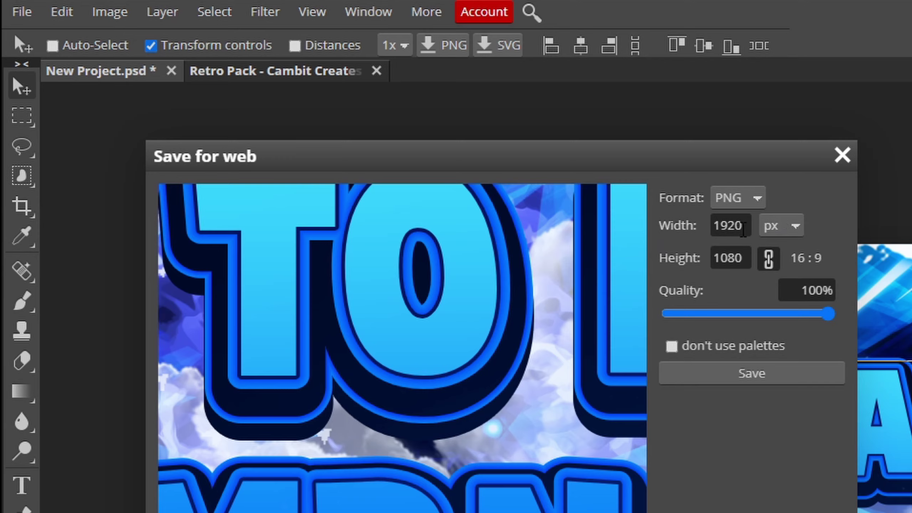
pyautogui.click(731, 258)
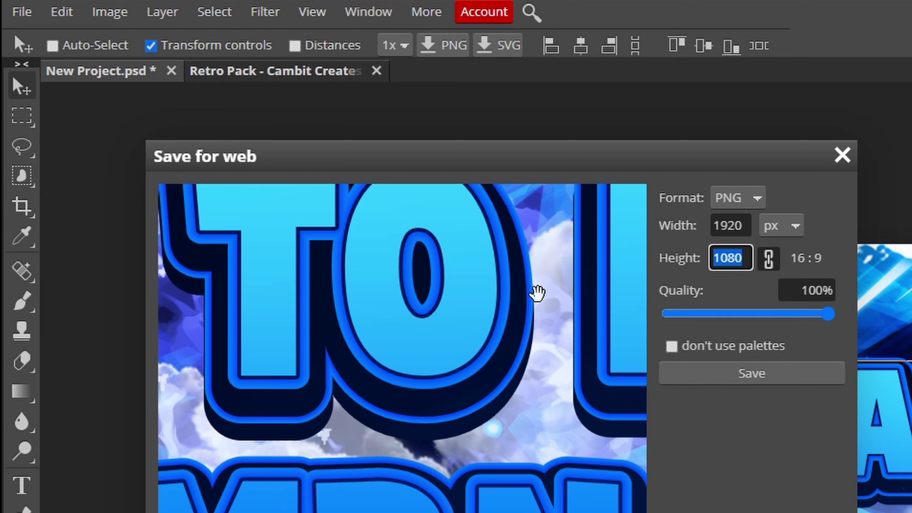
pyautogui.write('720')
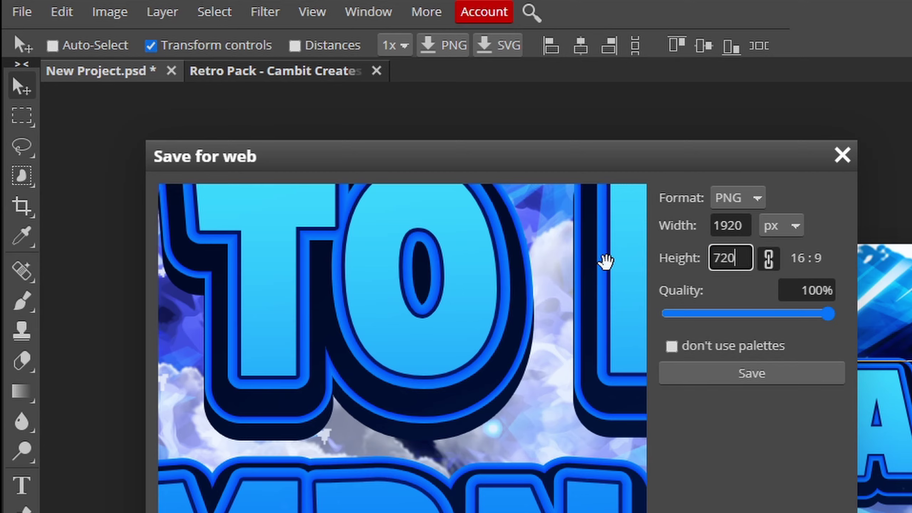
pyautogui.click(745, 225)
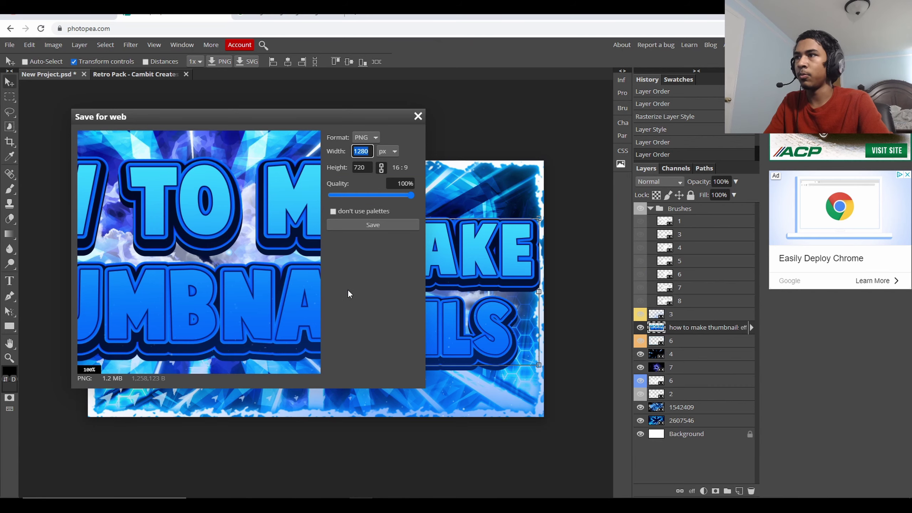
pyautogui.click(706, 511)
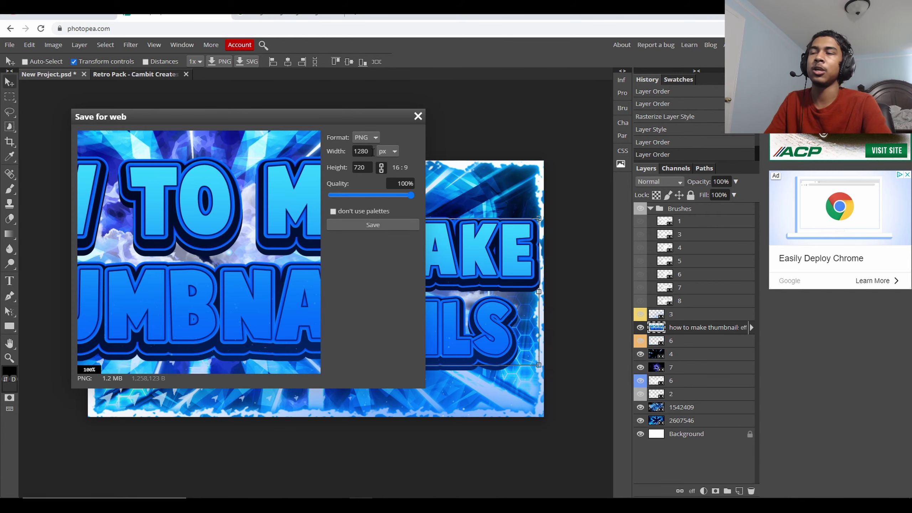
pyautogui.click(373, 224)
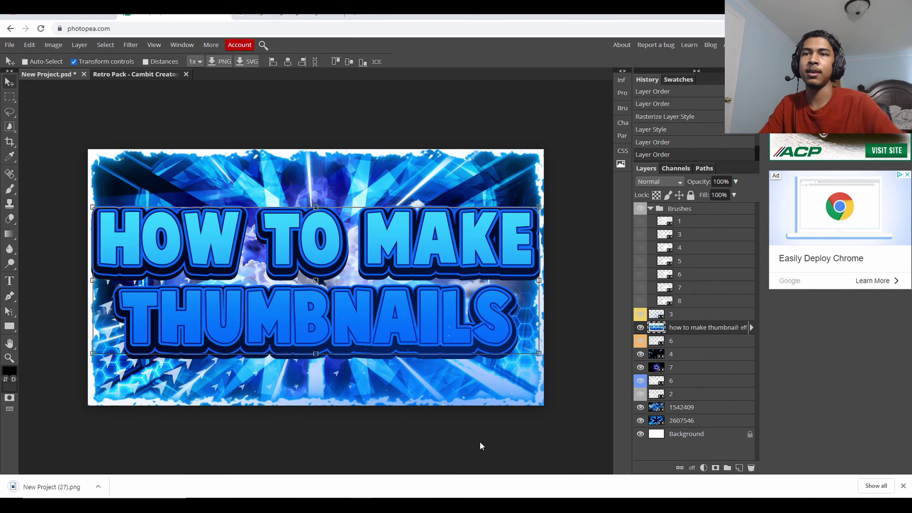